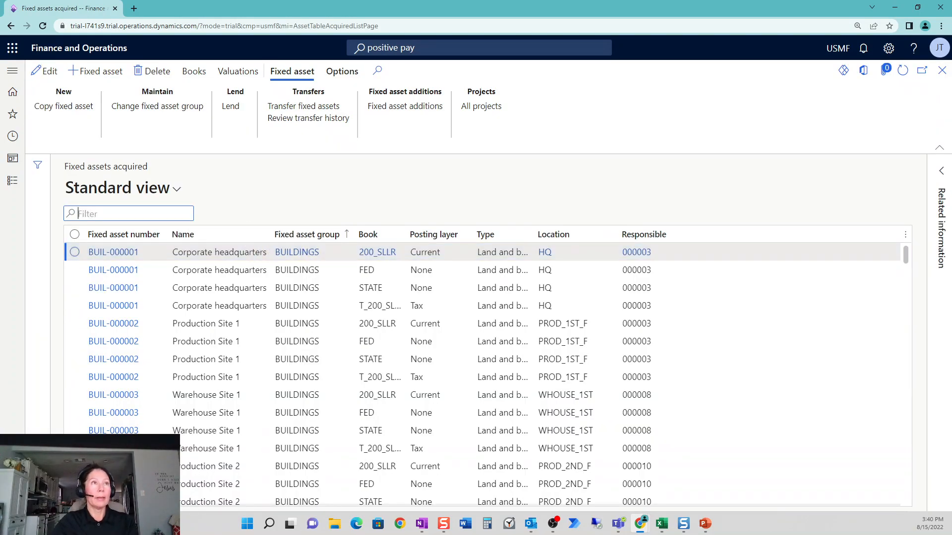
Filter the acquired fixed assets list to the vehicle fixed asset group, using VEH, and to the SLSL book.
left_click(314, 234)
type("VEH")
key("Return")
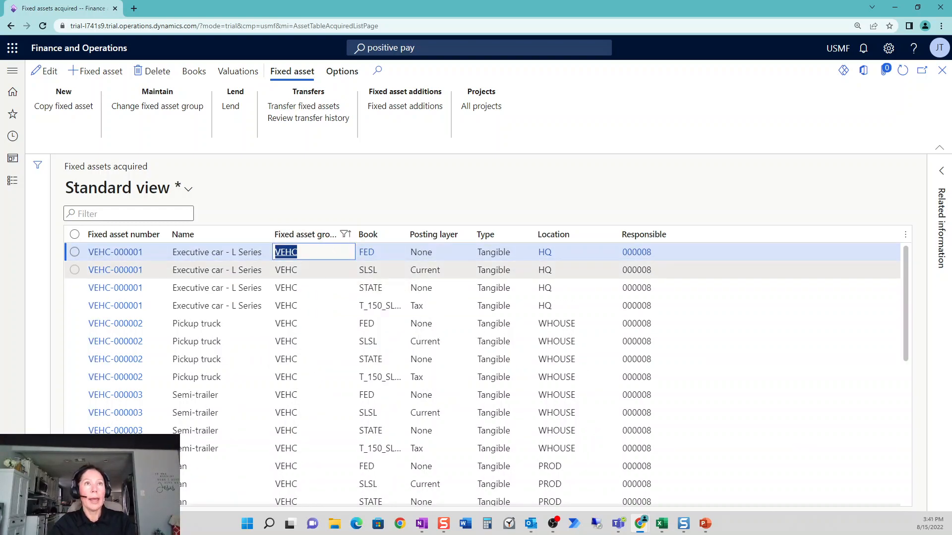
left_click(367, 270)
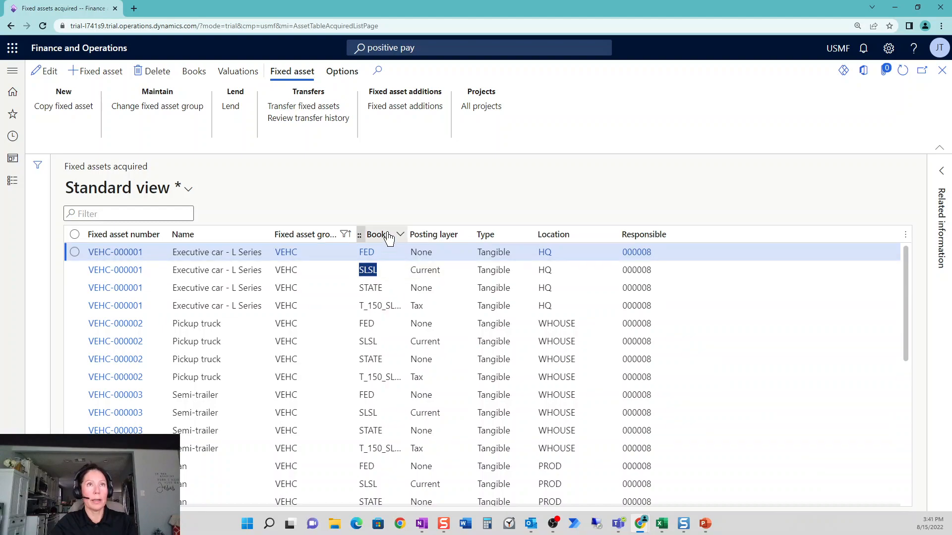
left_click(389, 235)
type("SLSL")
left_click(379, 350)
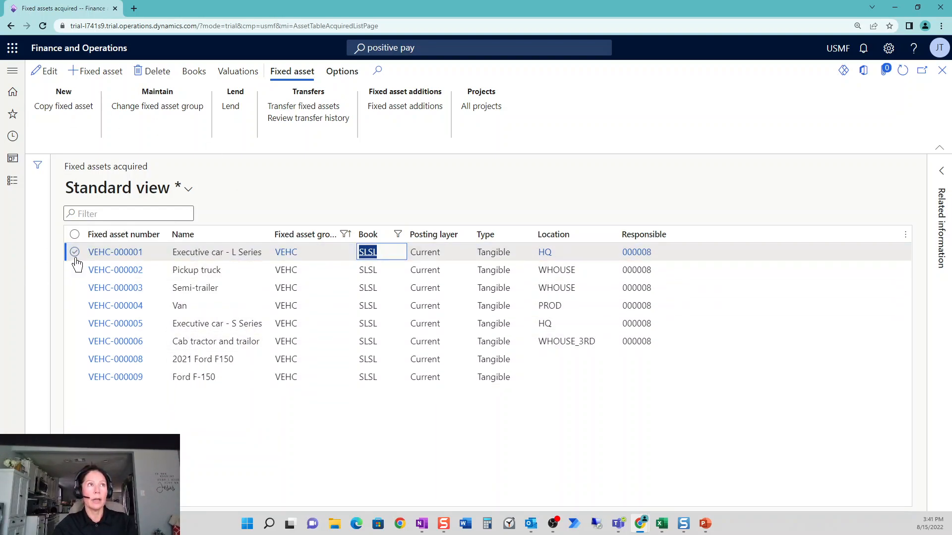
Review the existing lending record of asset VEHC-000001, Executive car - L Series, and return to the acquired assets list.
left_click(76, 254)
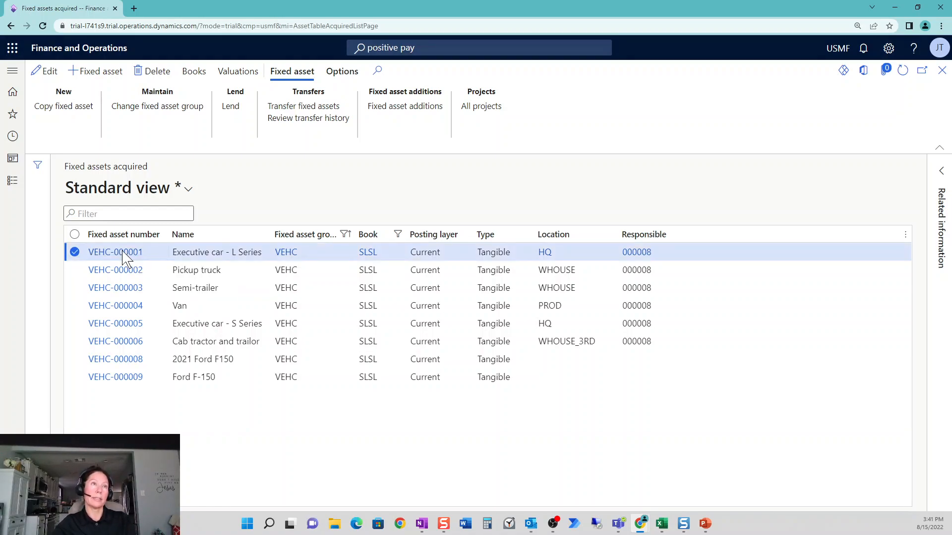
left_click(123, 252)
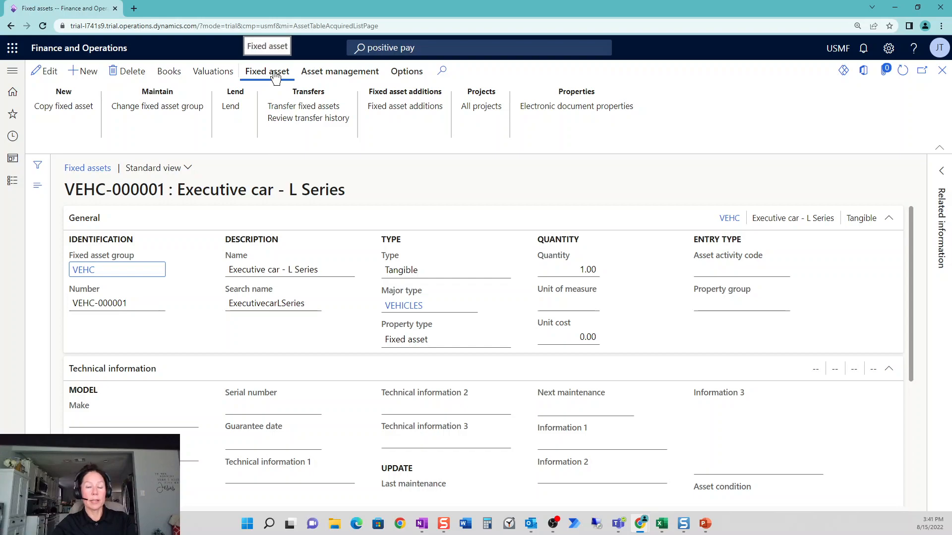
left_click(240, 113)
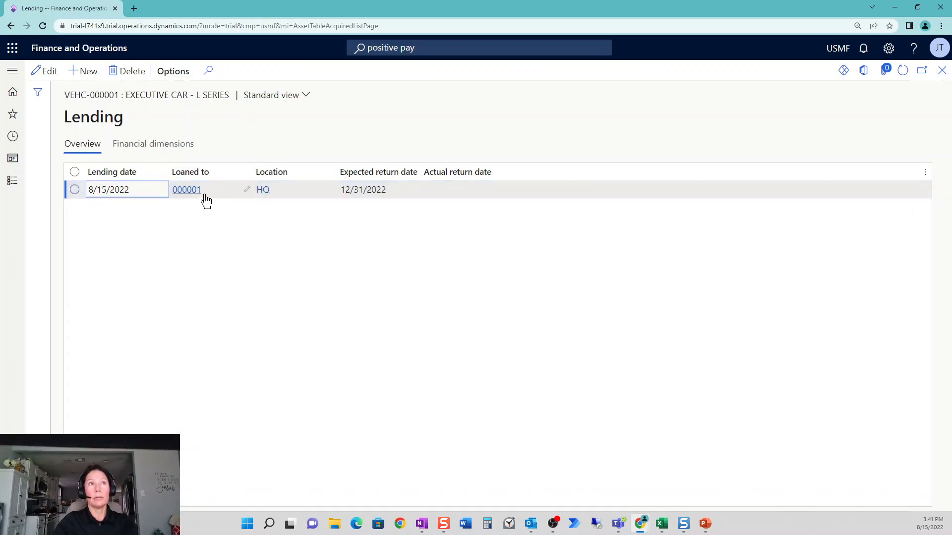
mouse_move(188, 200)
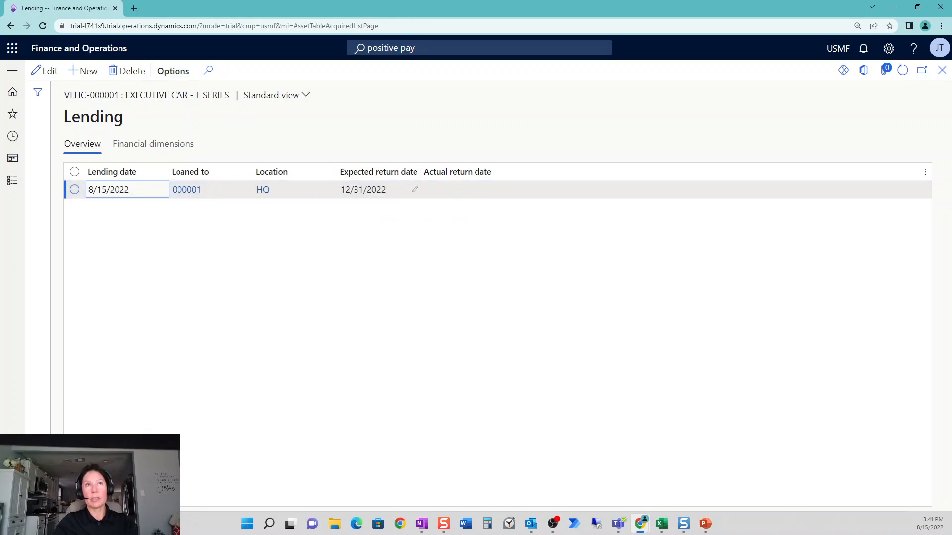
left_click(942, 71)
left_click(942, 71)
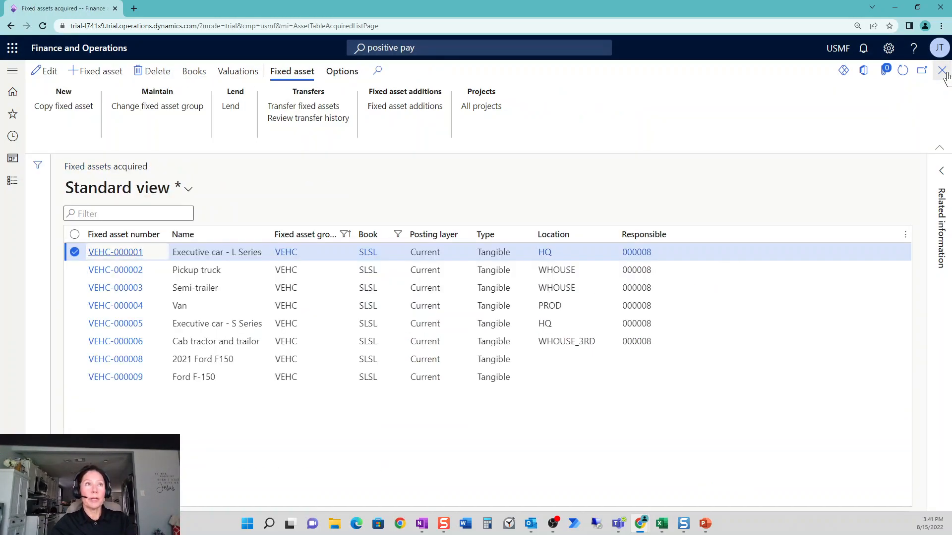
Open the details of fixed asset VEHC-000004, the Van, and look through its sections.
left_click(307, 305)
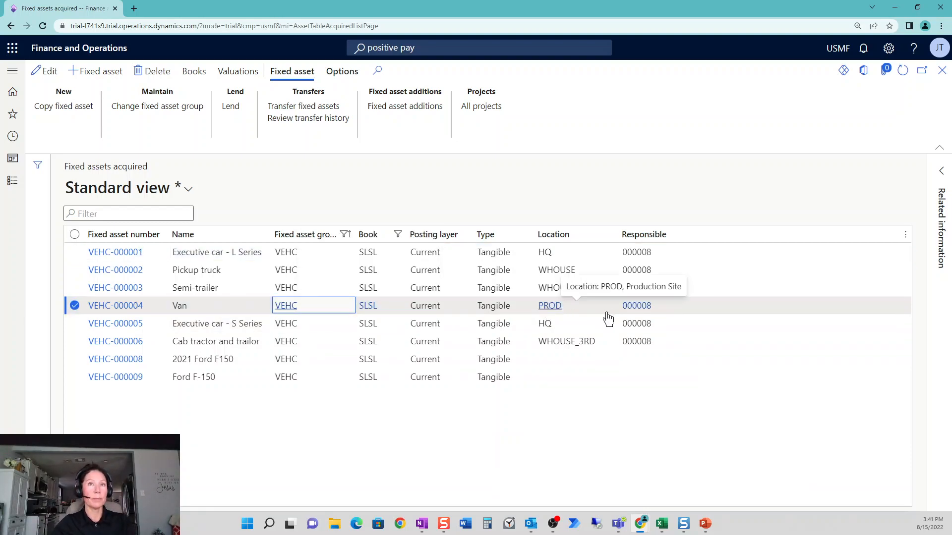
left_click(112, 308)
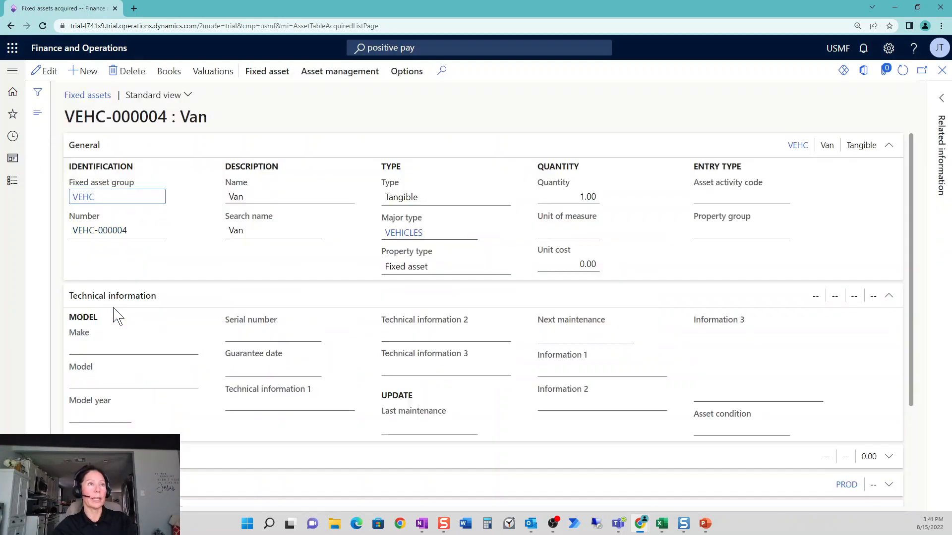
scroll(356, 368, "down", 5)
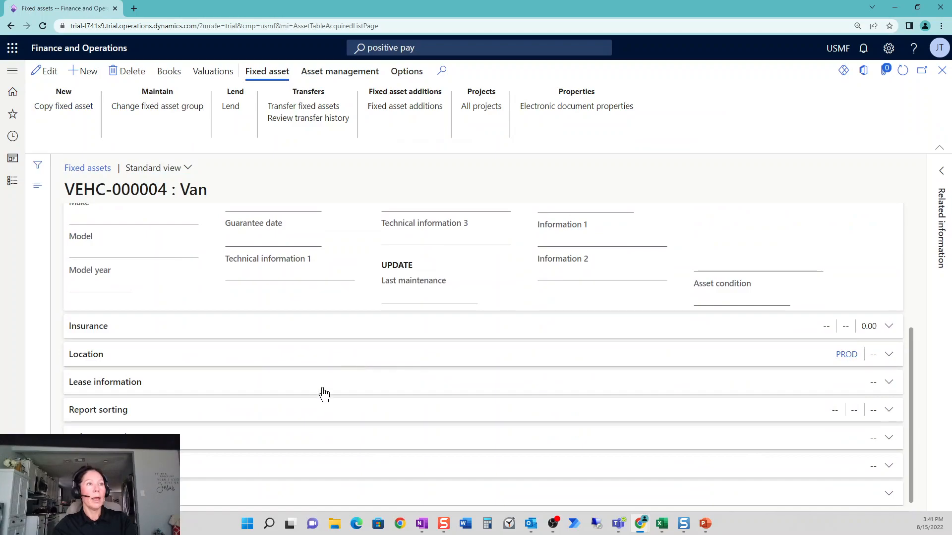
scroll(323, 394, "up", 5)
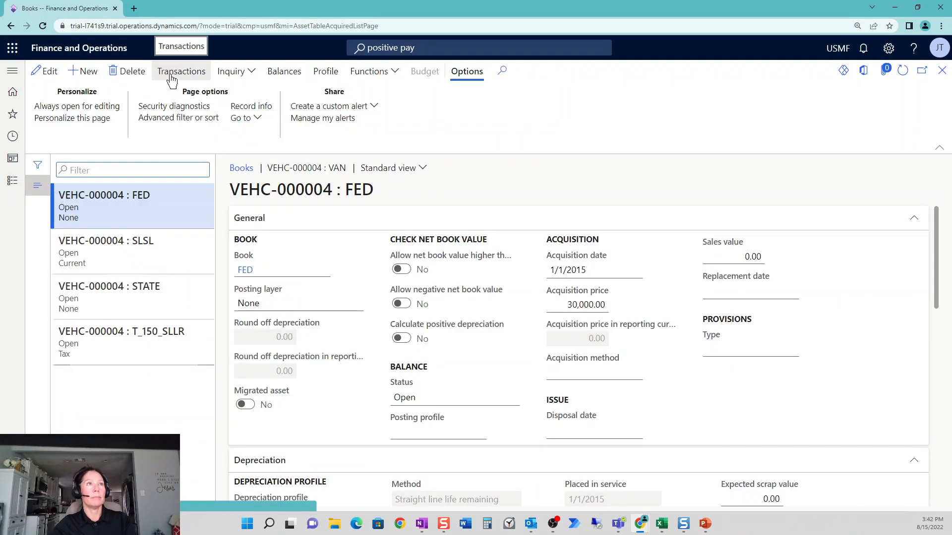
Review the general, depreciation and default financial dimension settings of the Van's SLSL book, and return to the asset details.
left_click(174, 251)
scroll(557, 425, "down", 4)
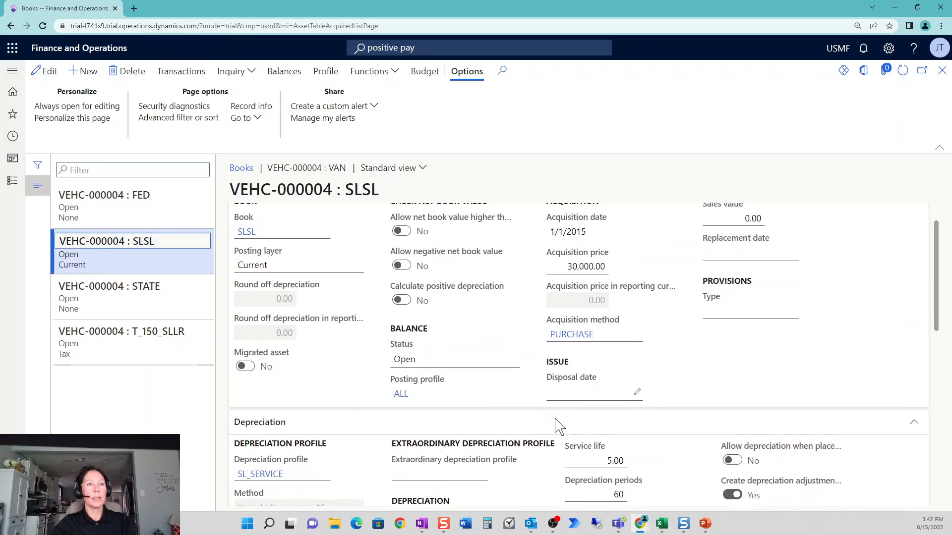
scroll(558, 426, "down", 5)
scroll(555, 419, "down", 1)
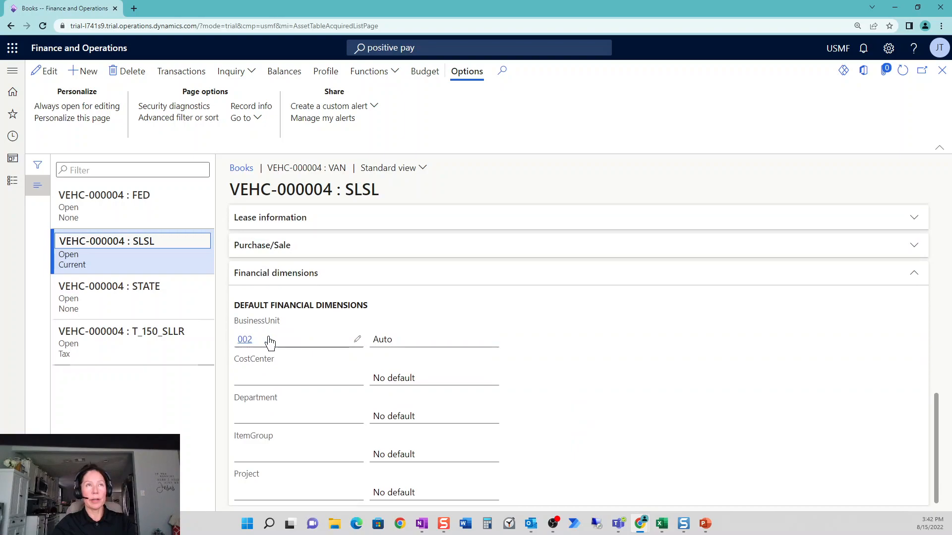
scroll(563, 368, "up", 10)
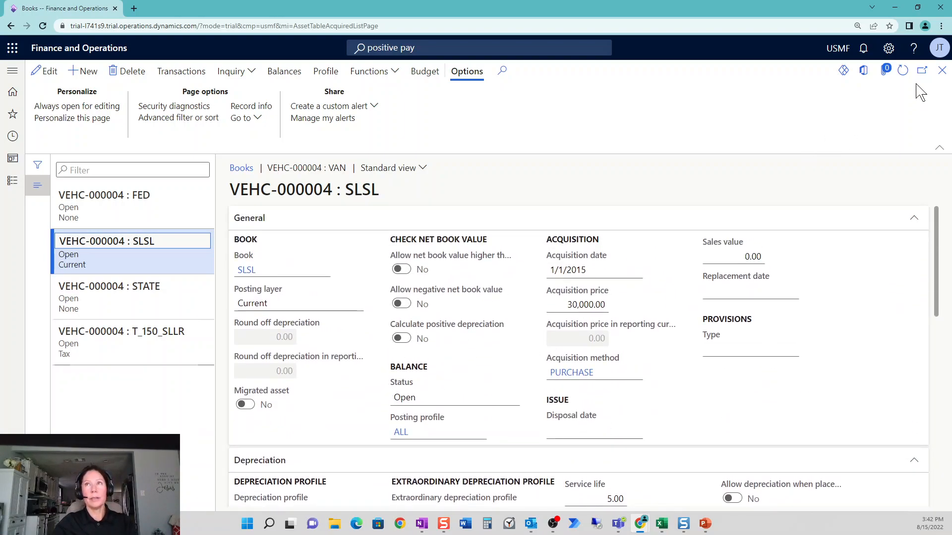
left_click(942, 70)
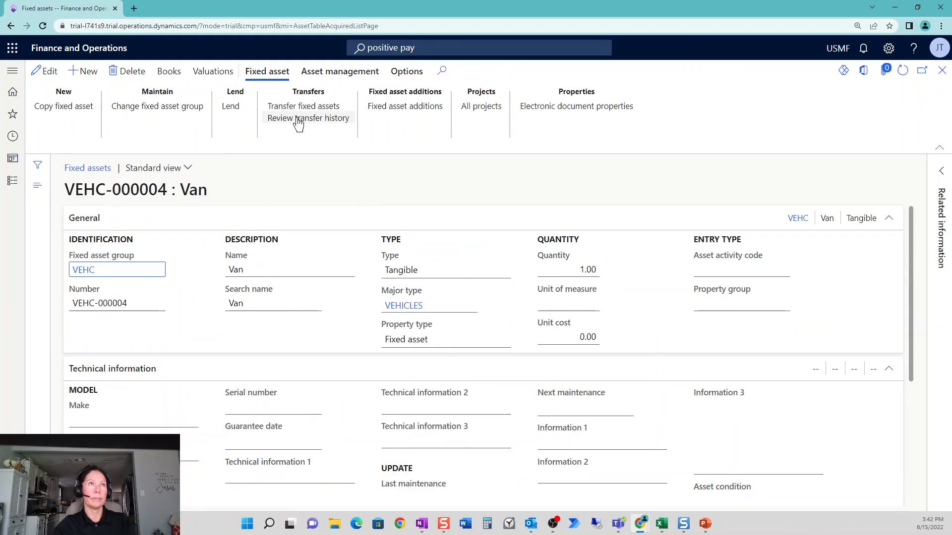
Create a new lending record for the Van with a lending date of 8/15/2022.
left_click(227, 108)
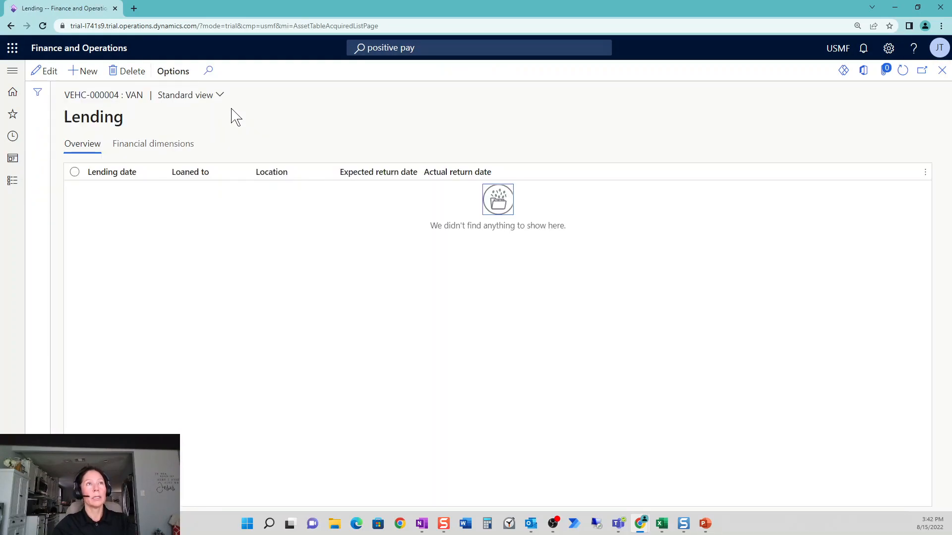
left_click(92, 77)
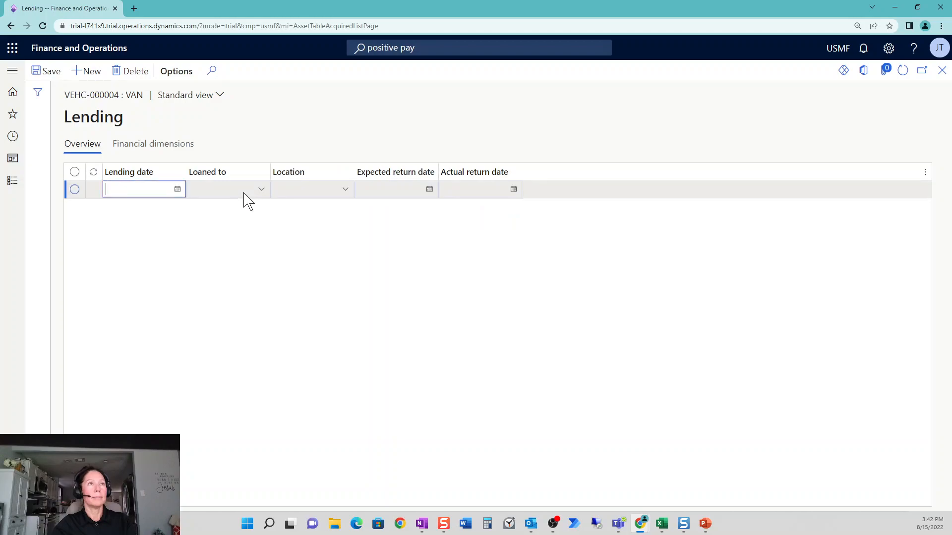
left_click(177, 189)
left_click(138, 276)
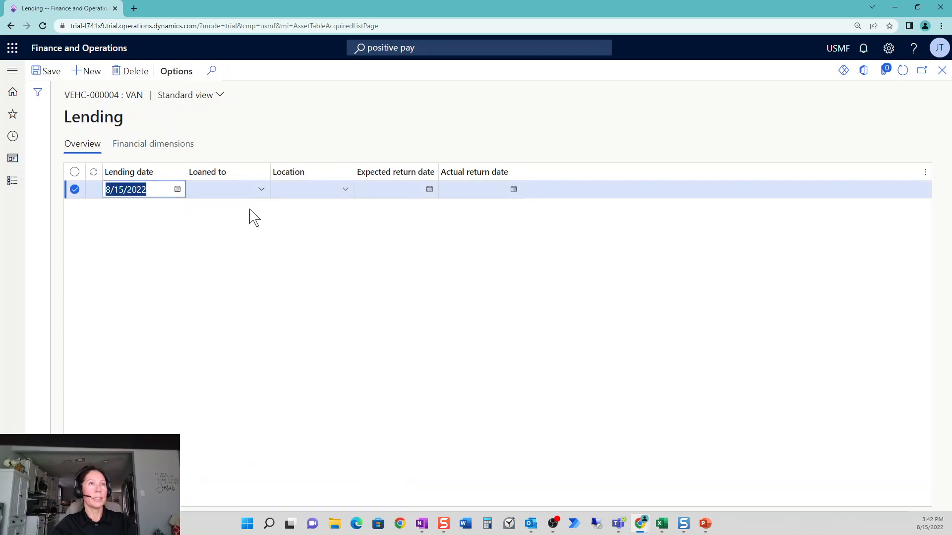
Loan the Van to the employee who is Marketing Manager and set the lending location to WHOUSE.
left_click(264, 194)
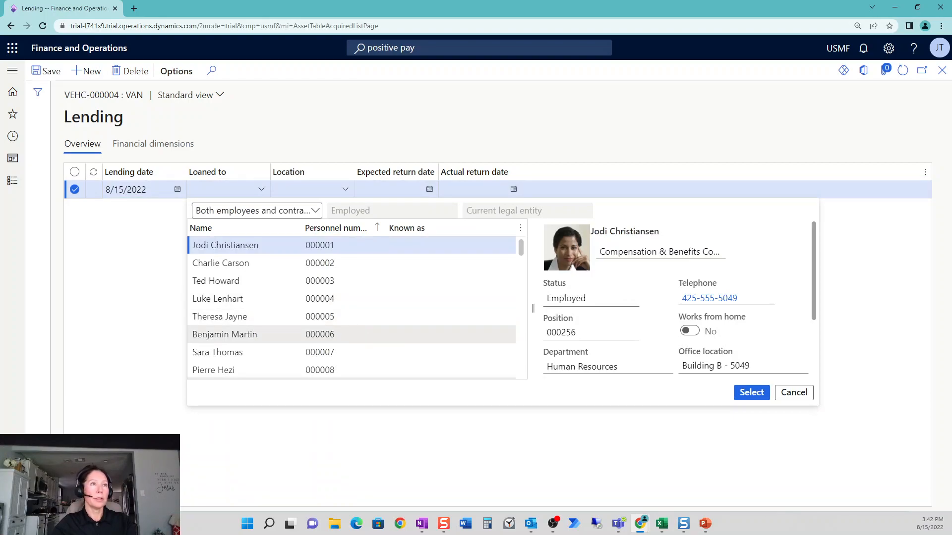
left_click(224, 334)
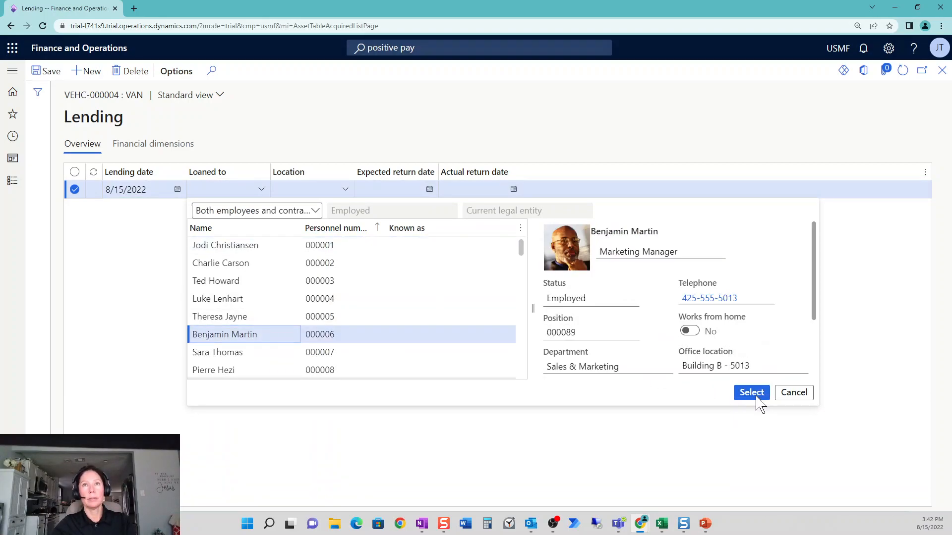
left_click(751, 392)
left_click(345, 190)
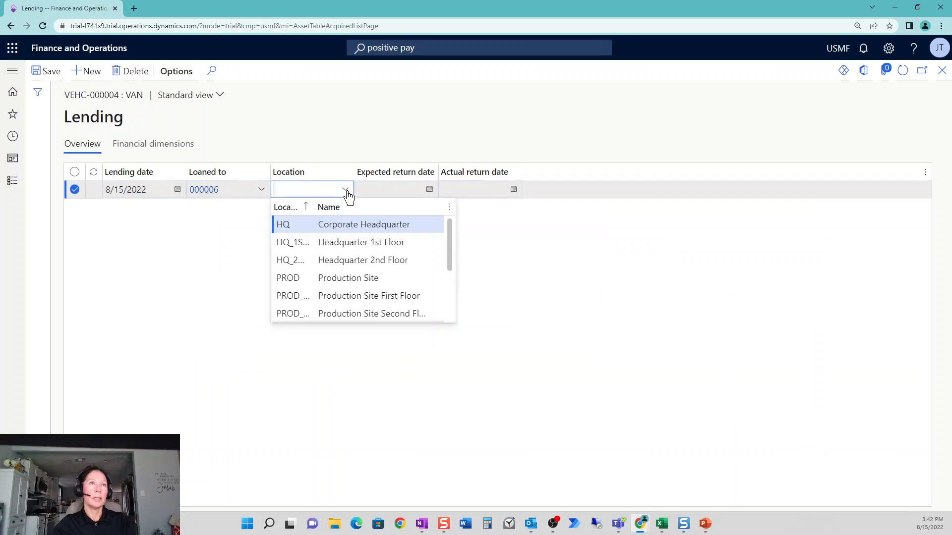
scroll(420, 278, "down", 3)
left_click(420, 279)
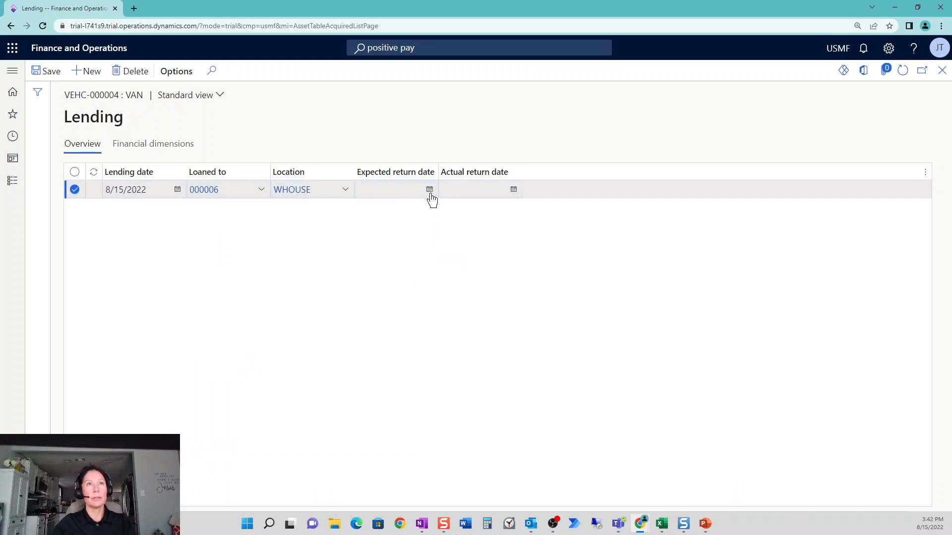
Set the lending record's BusinessUnit financial dimension to 006 (Sporting), save the record and return to the Van's details.
left_click(151, 145)
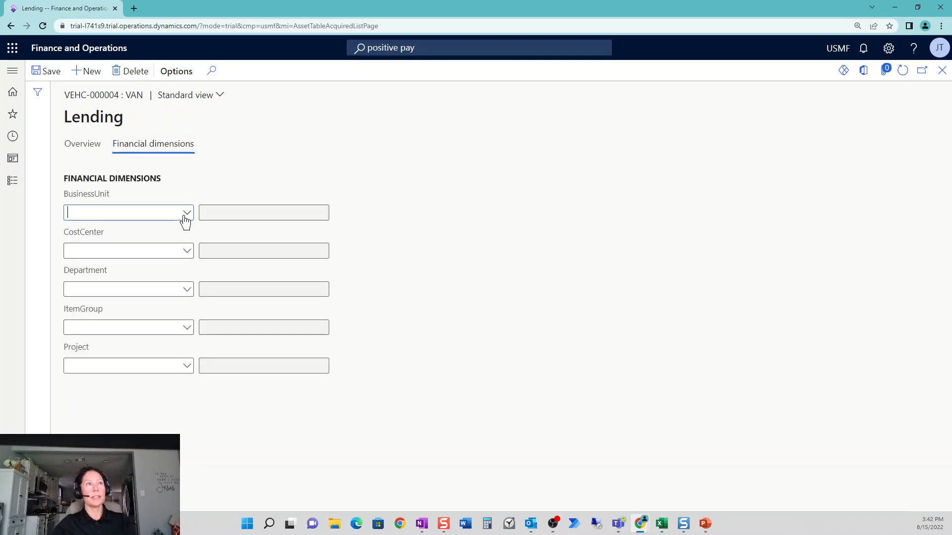
left_click(184, 217)
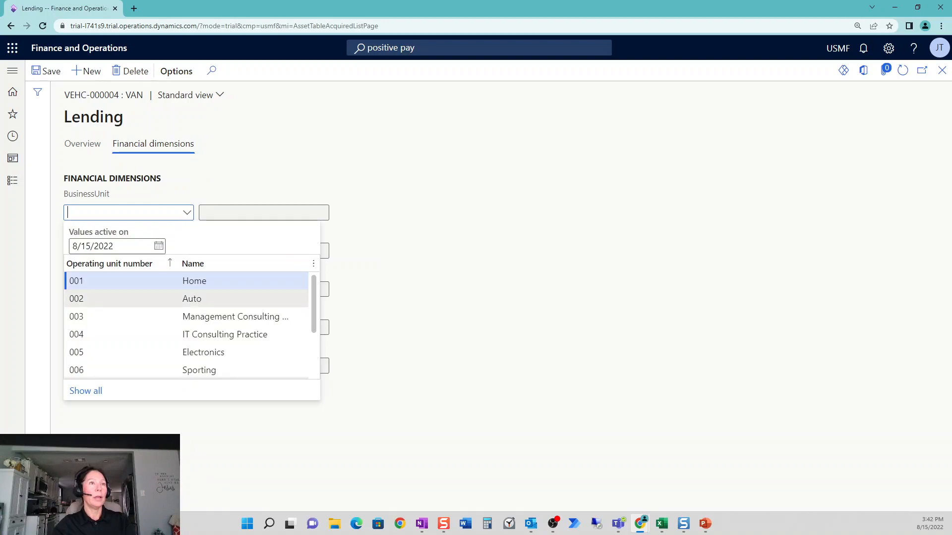
scroll(275, 334, "down", 2)
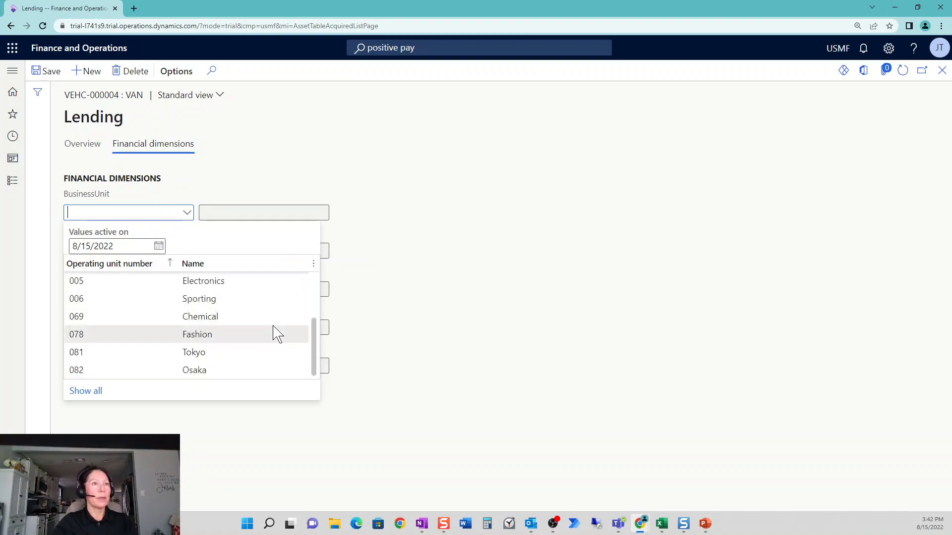
left_click(260, 299)
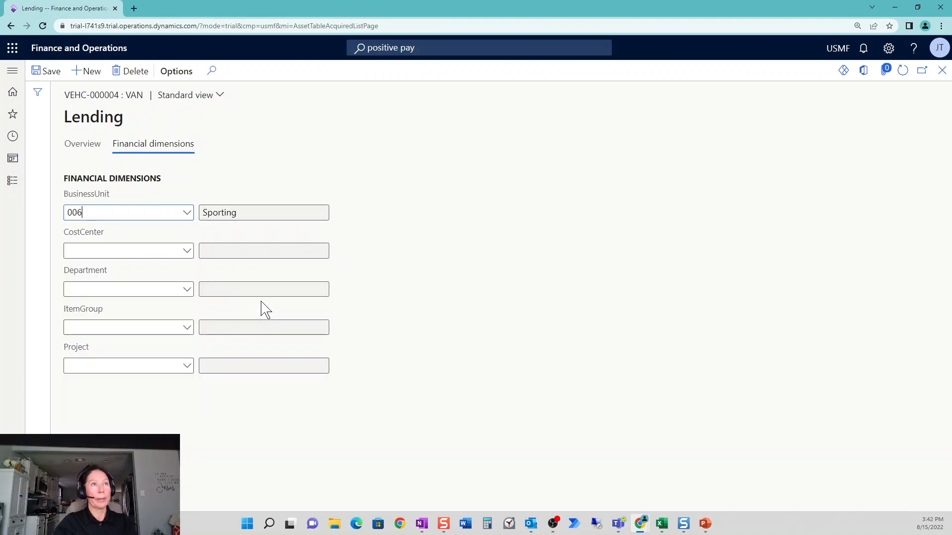
left_click(445, 314)
left_click(44, 71)
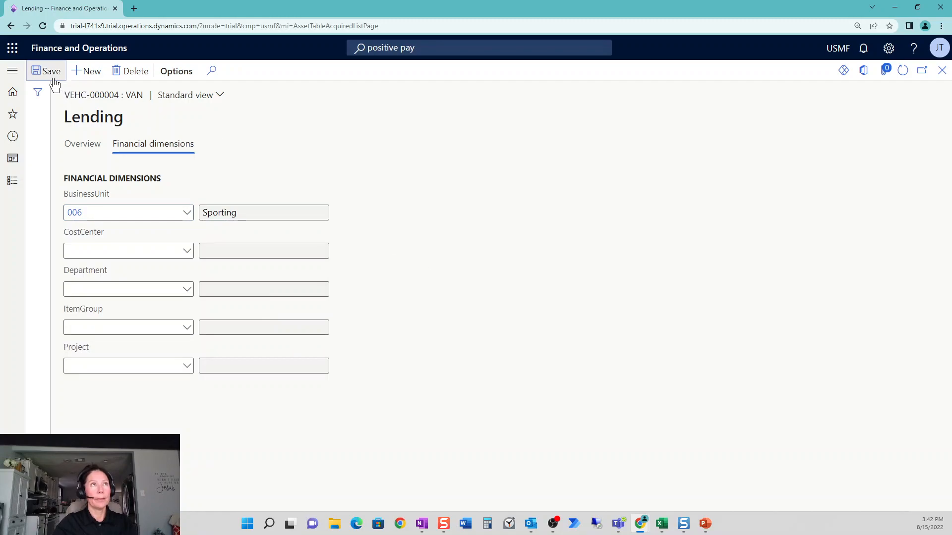
left_click(941, 75)
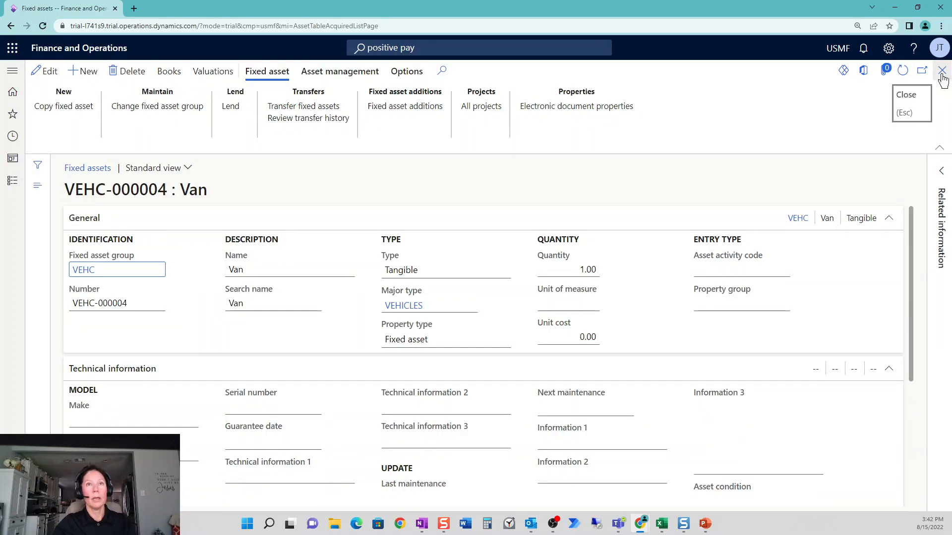
Check the depreciation settings and last depreciation date in the Van's SLSL book, and return to the acquired assets list.
left_click(167, 74)
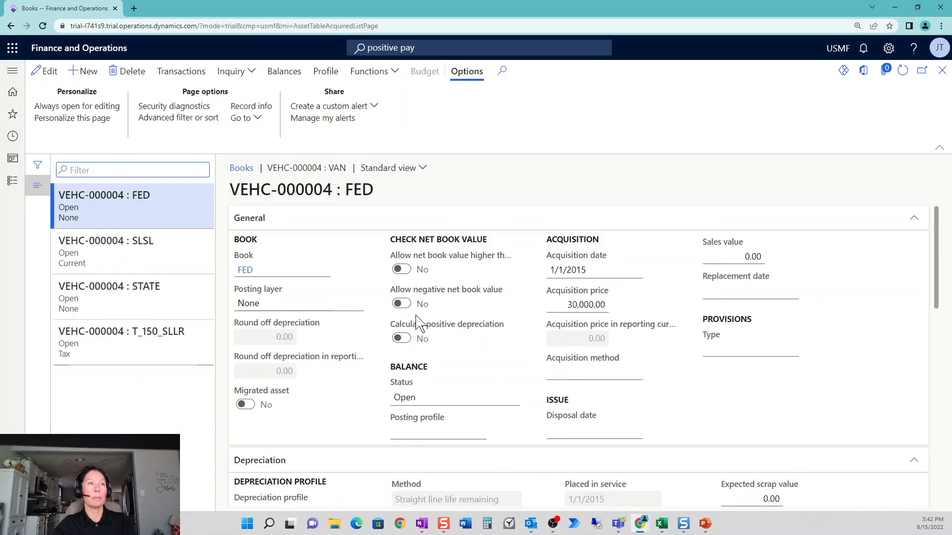
left_click(102, 262)
scroll(569, 446, "down", 4)
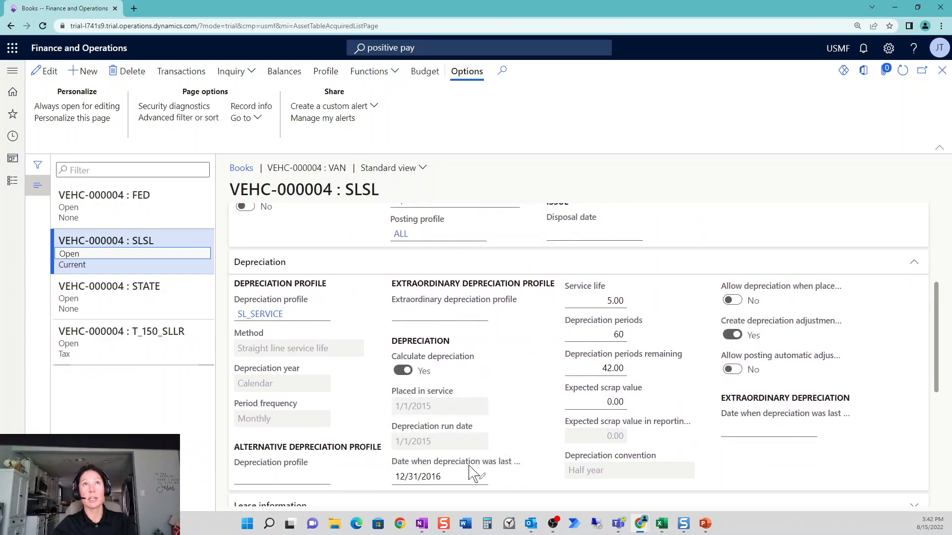
mouse_move(468, 473)
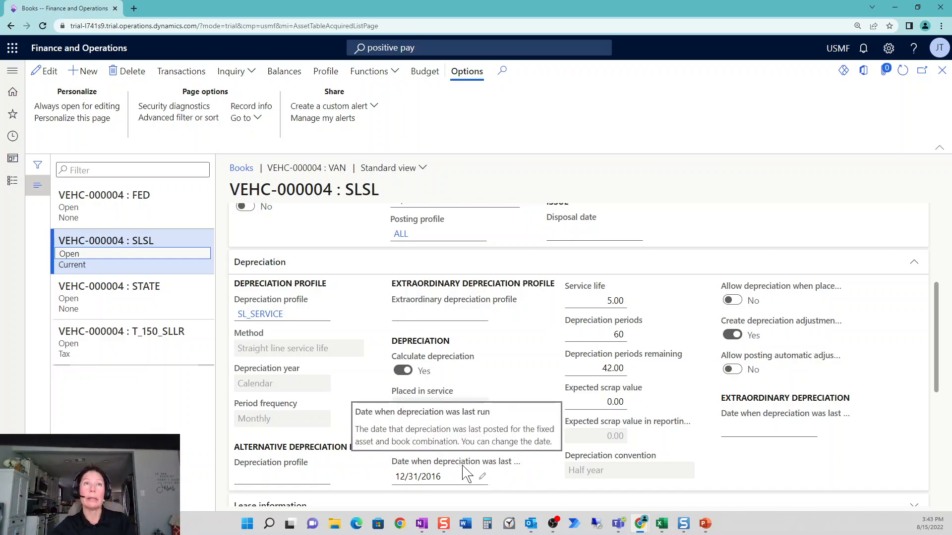
left_click(942, 72)
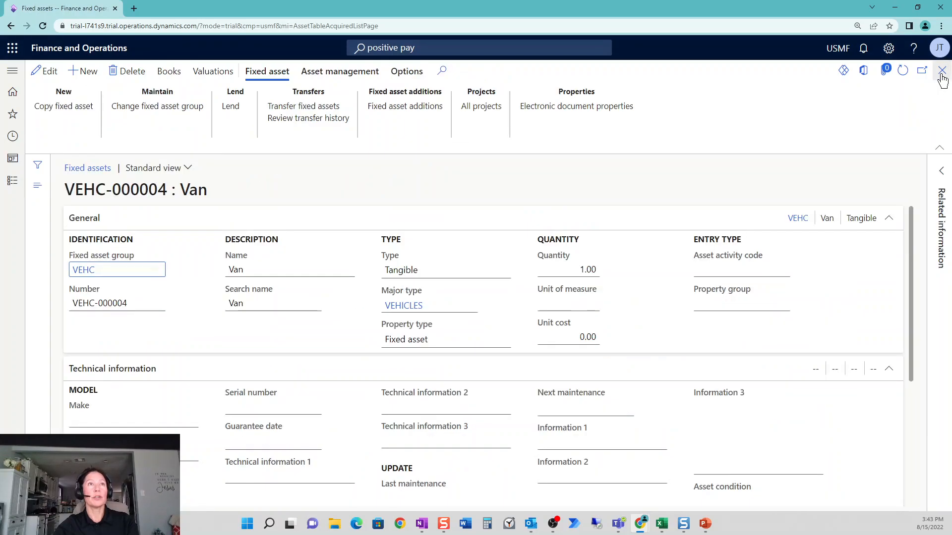
left_click(941, 72)
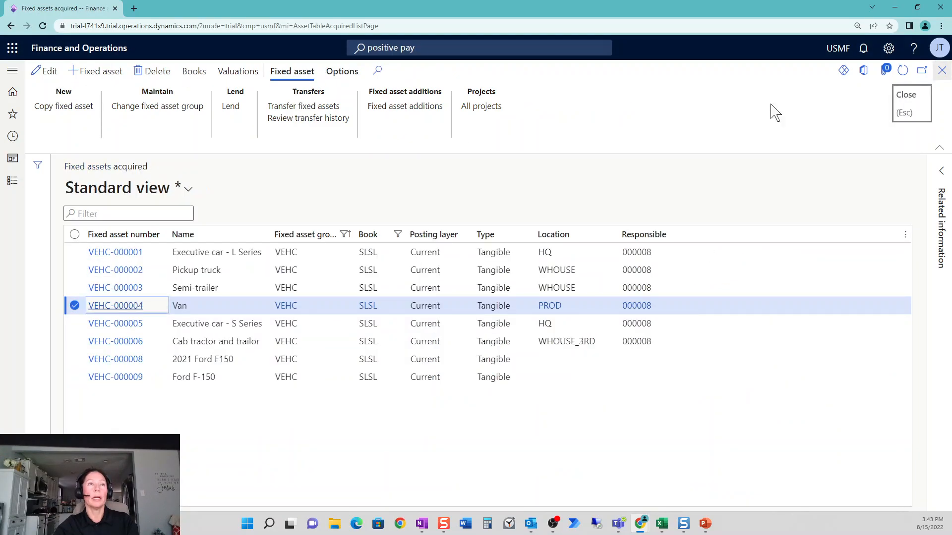
Create a new lending record for the Executive car - S Series with a lending date of 8/15/2022.
left_click(218, 323)
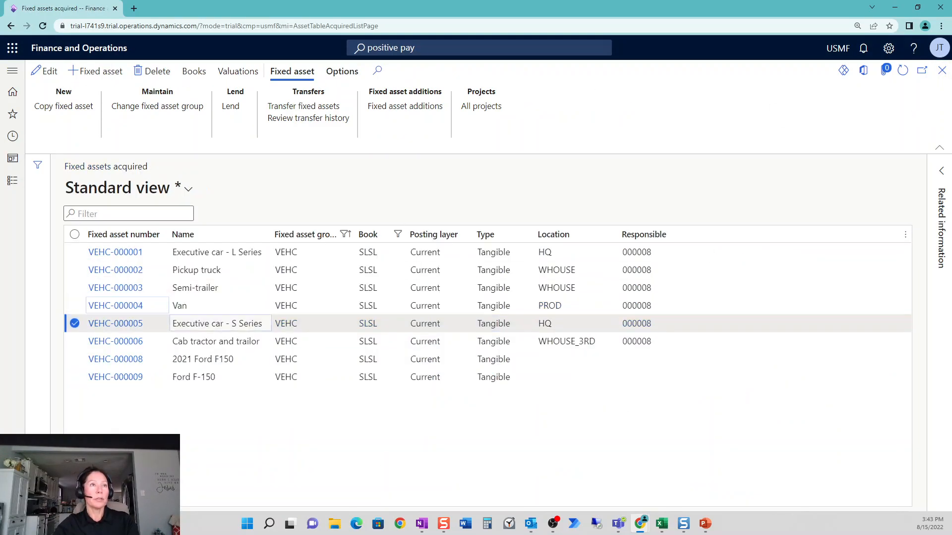
left_click(233, 106)
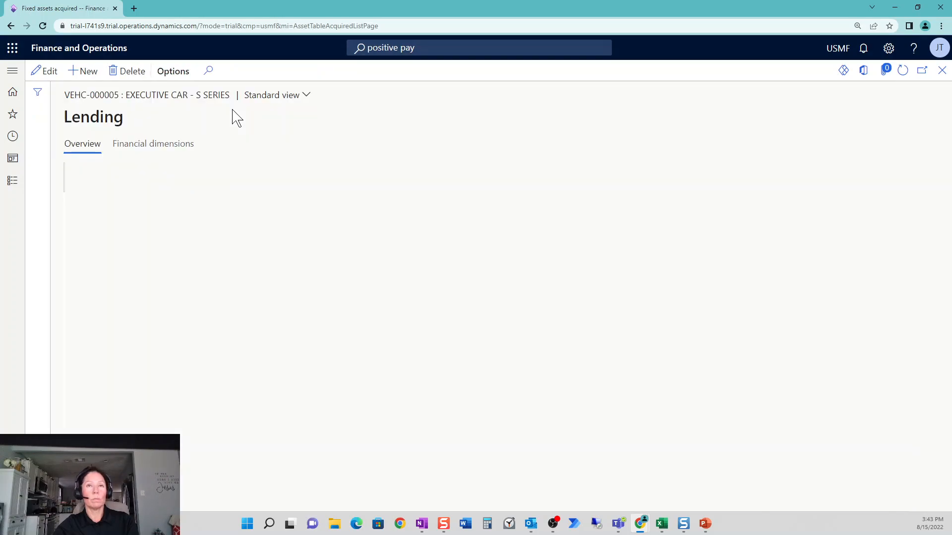
left_click(85, 71)
left_click(178, 191)
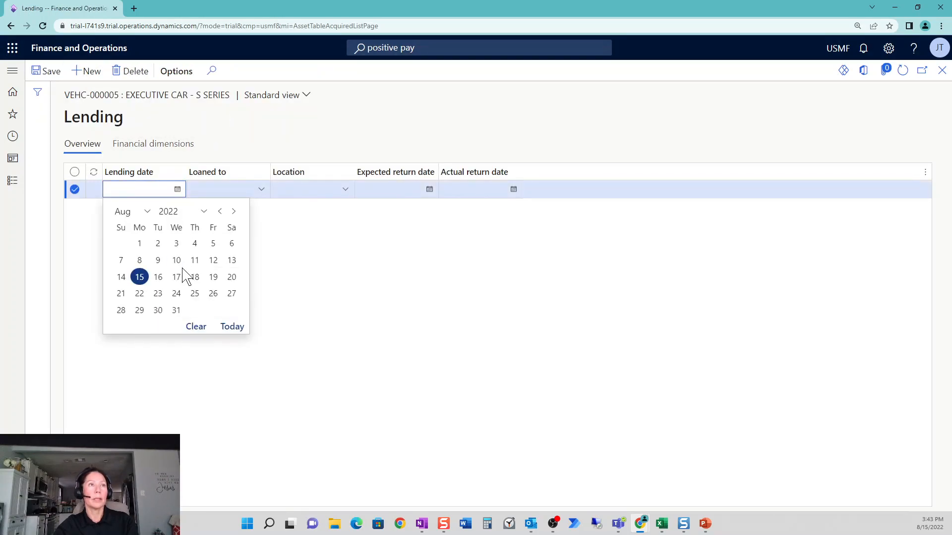
left_click(139, 277)
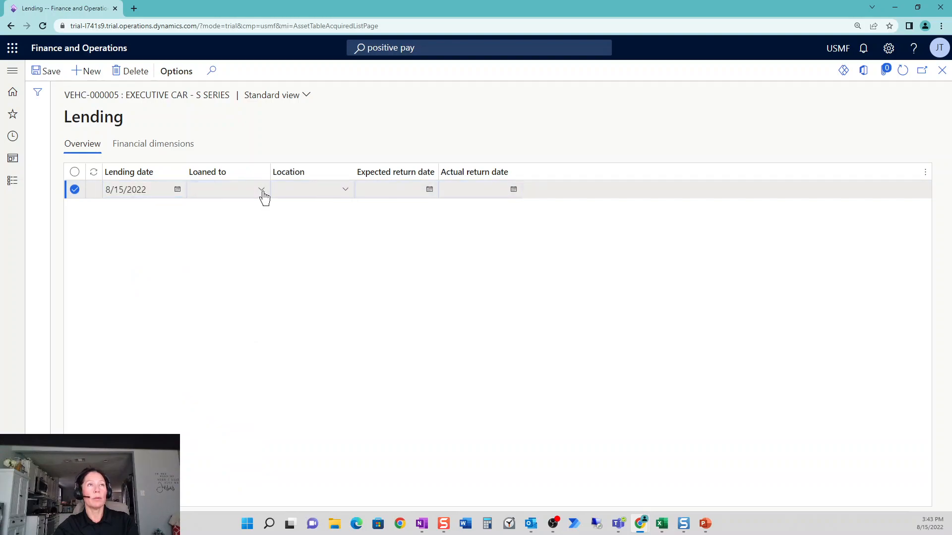
Loan the Executive car - S Series to the employee who is Machine Operator and set the lending location to PROD_1ST_F.
left_click(263, 193)
scroll(347, 332, "down", 4)
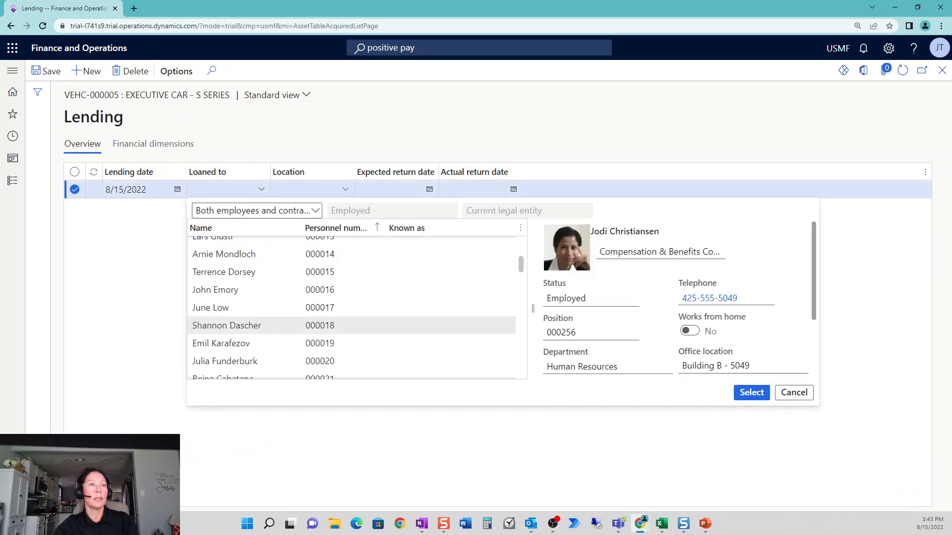
left_click(226, 325)
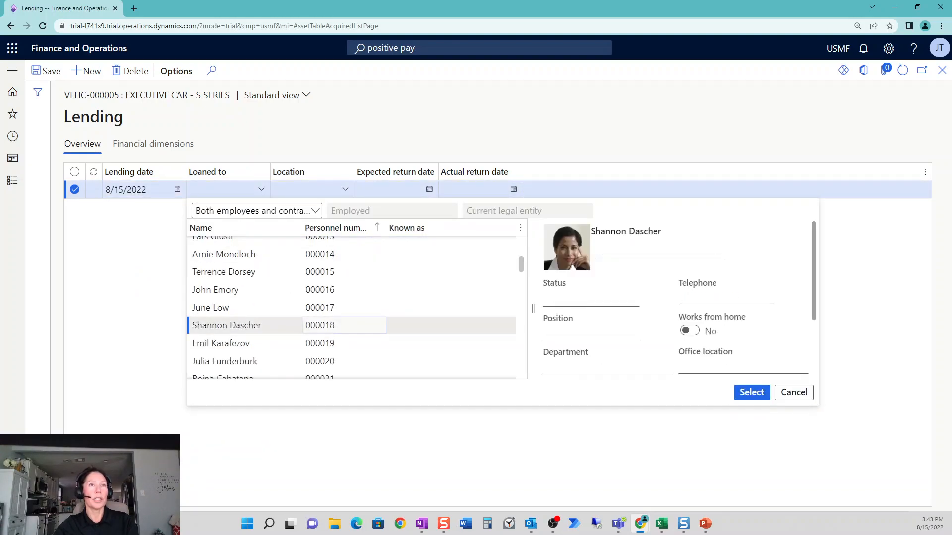
left_click(752, 392)
left_click(346, 190)
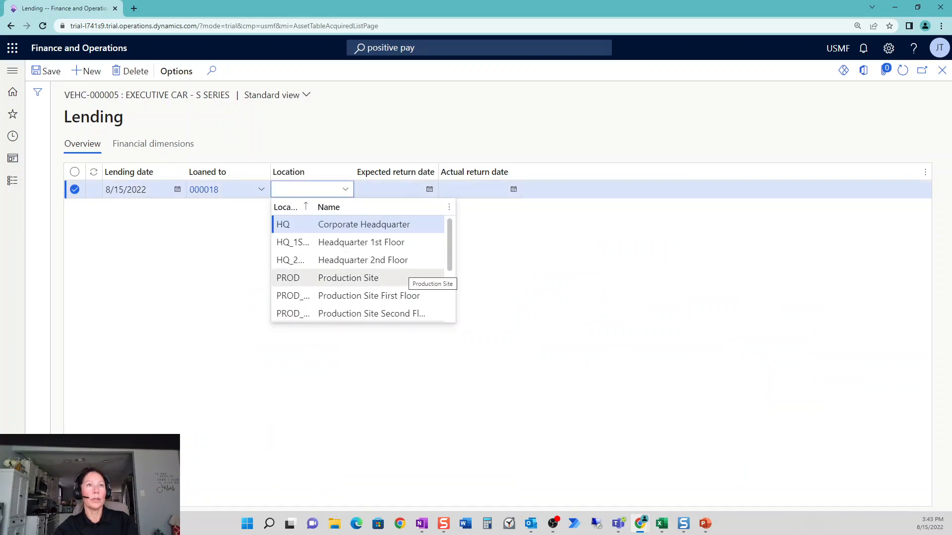
left_click(393, 296)
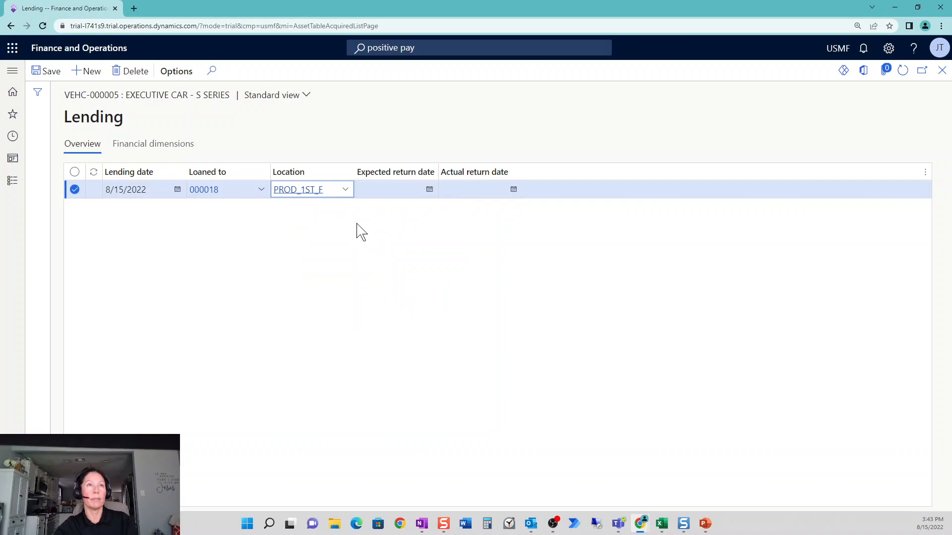
Set the expected return date to 11/30/2022, check the lending record's financial dimensions, and return to the acquired assets list.
left_click(429, 192)
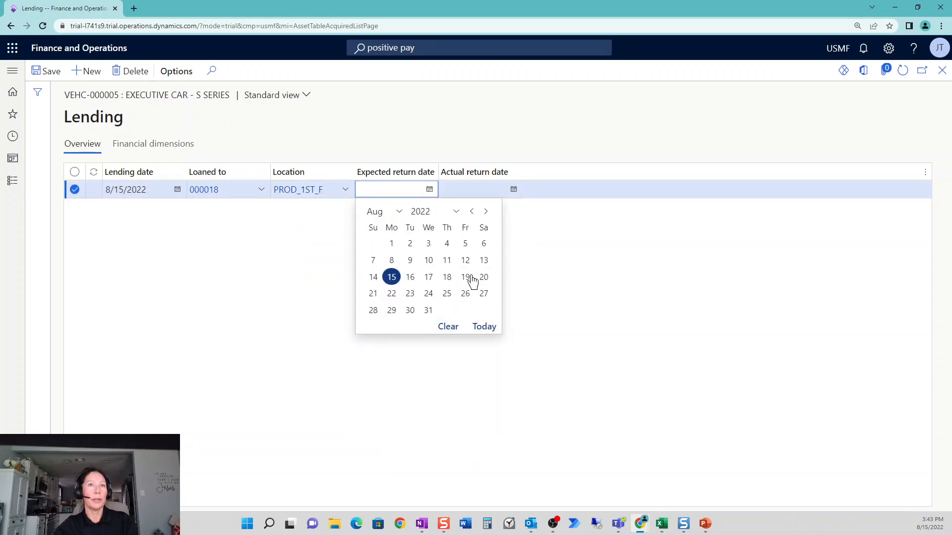
left_click(488, 214)
left_click(488, 214)
left_click(487, 215)
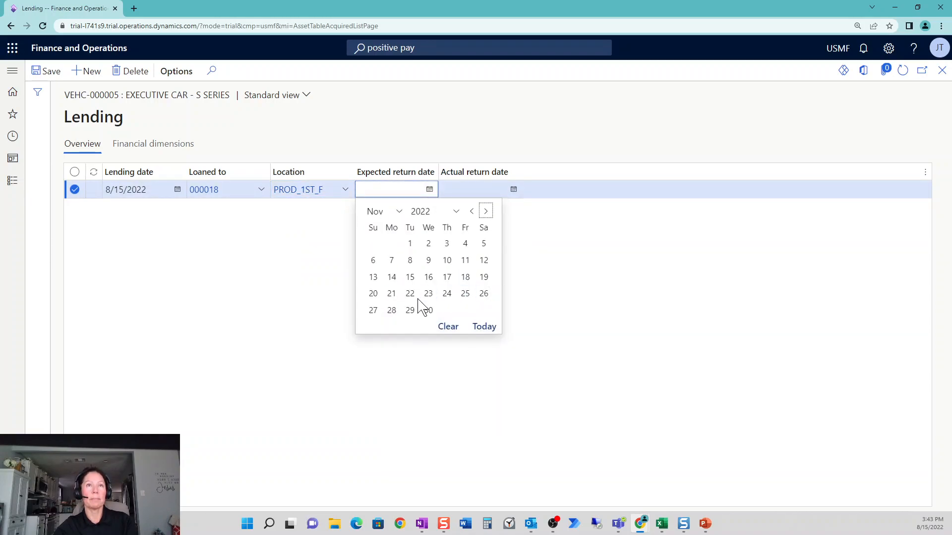
left_click(427, 310)
left_click(153, 144)
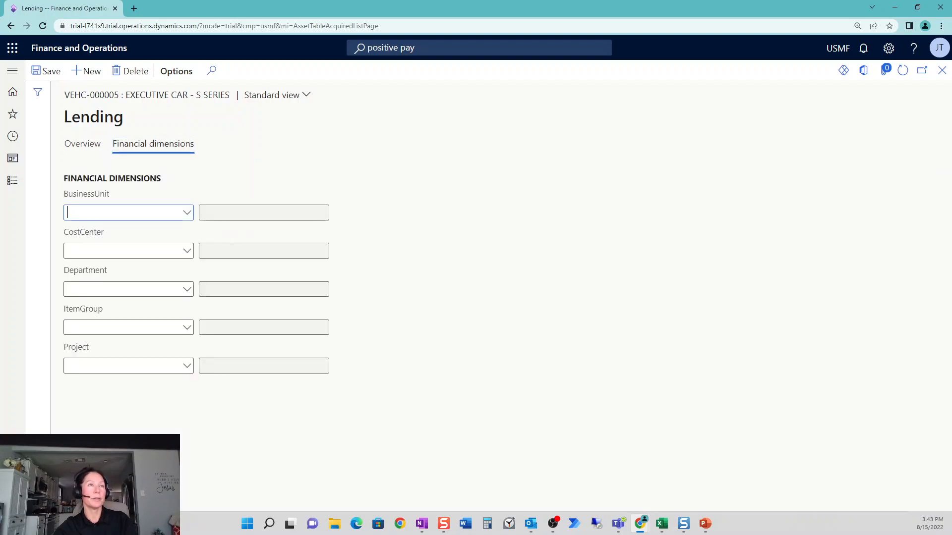
left_click(93, 150)
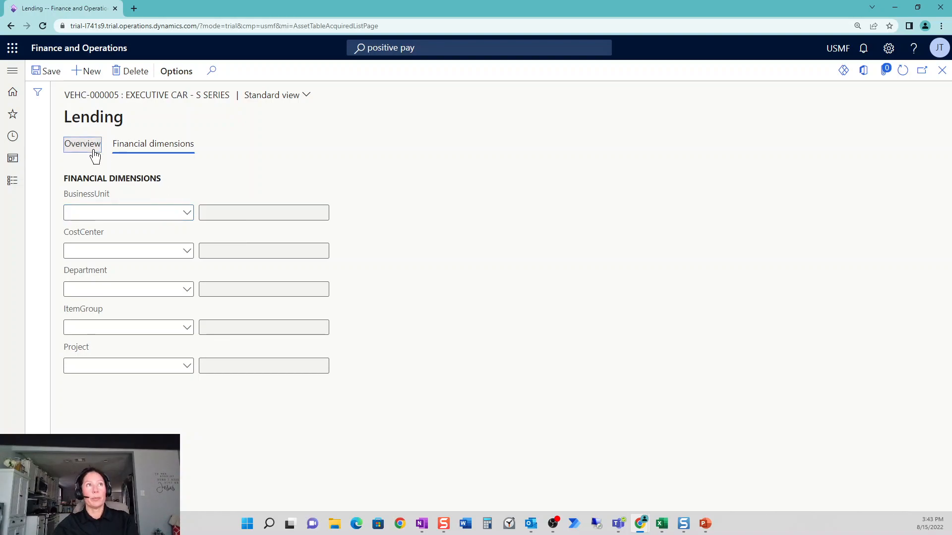
left_click(941, 72)
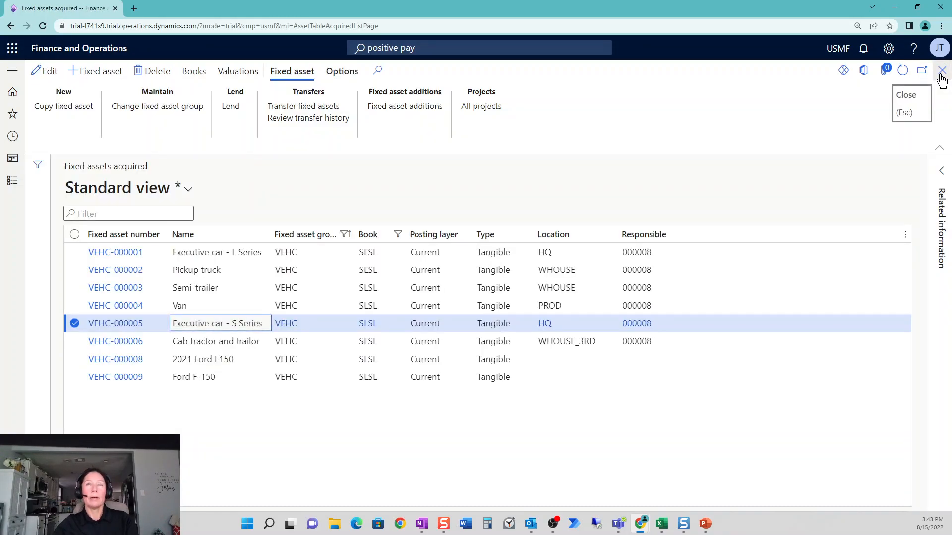
Run the Fixed asset lending report to the screen without record filters and examine the lent vehicles and their financial dimensions.
left_click(11, 184)
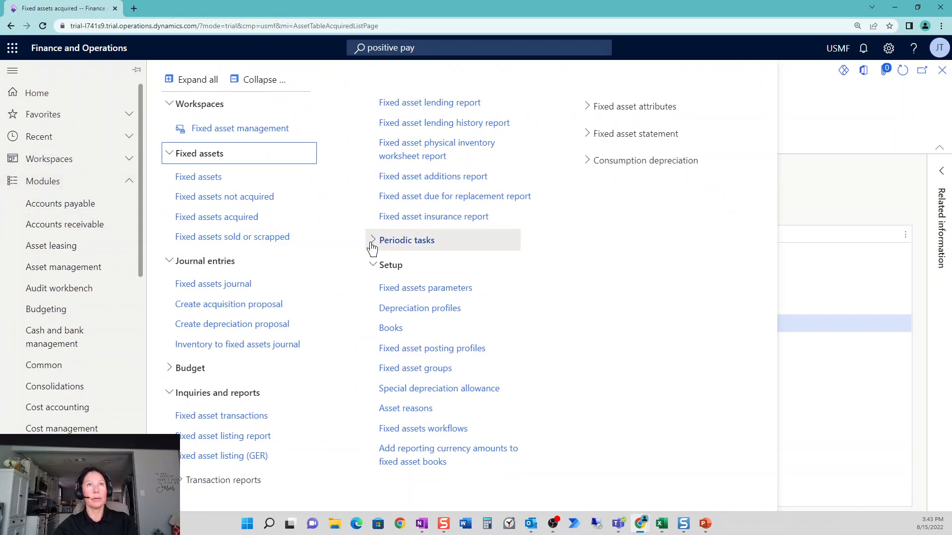
left_click(445, 104)
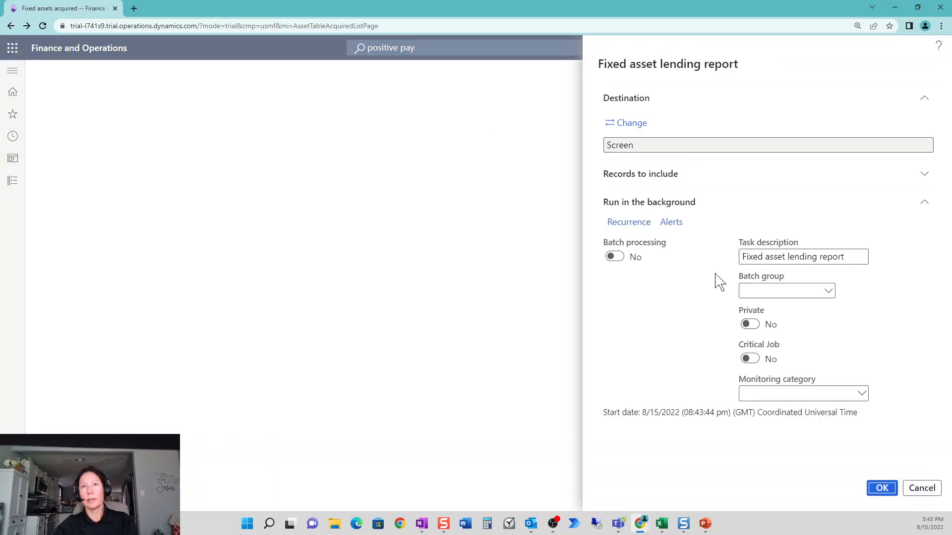
left_click(701, 183)
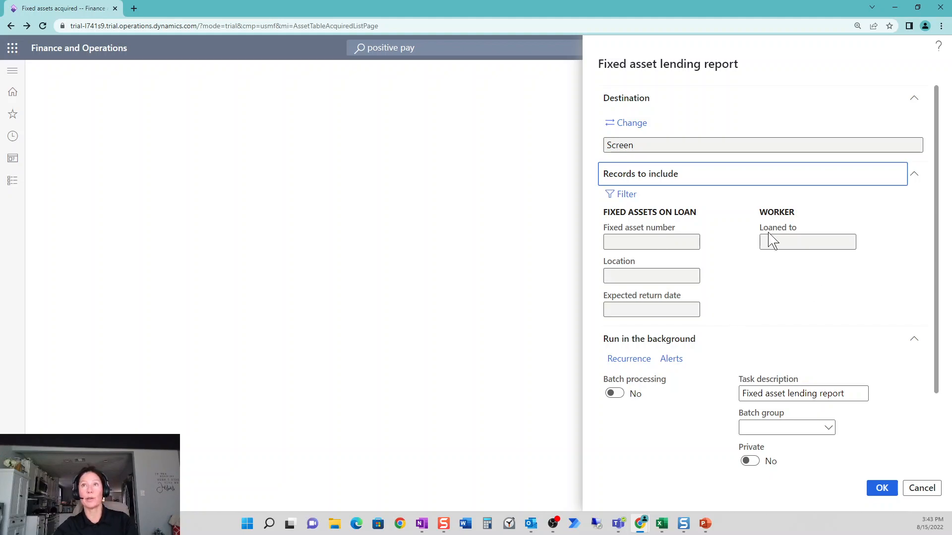
left_click(883, 492)
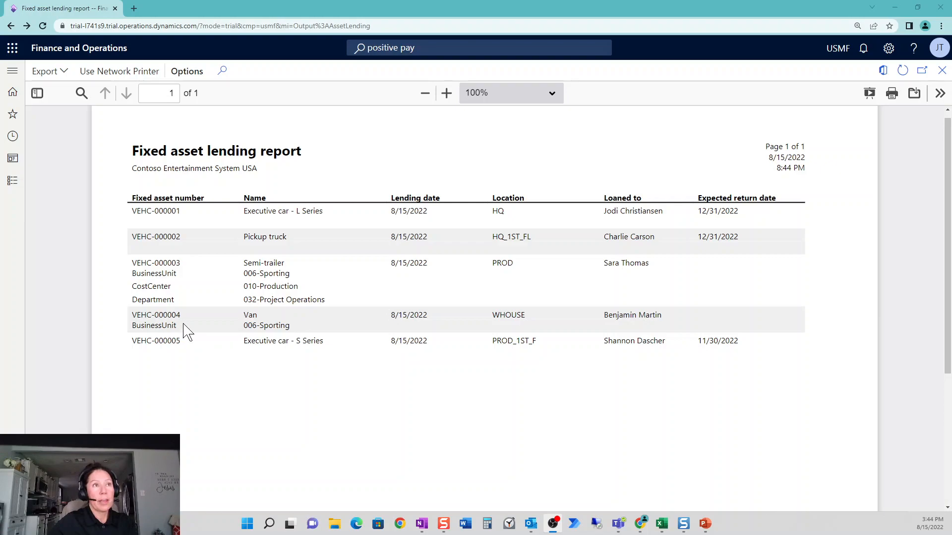
left_click_drag(290, 326, 240, 328)
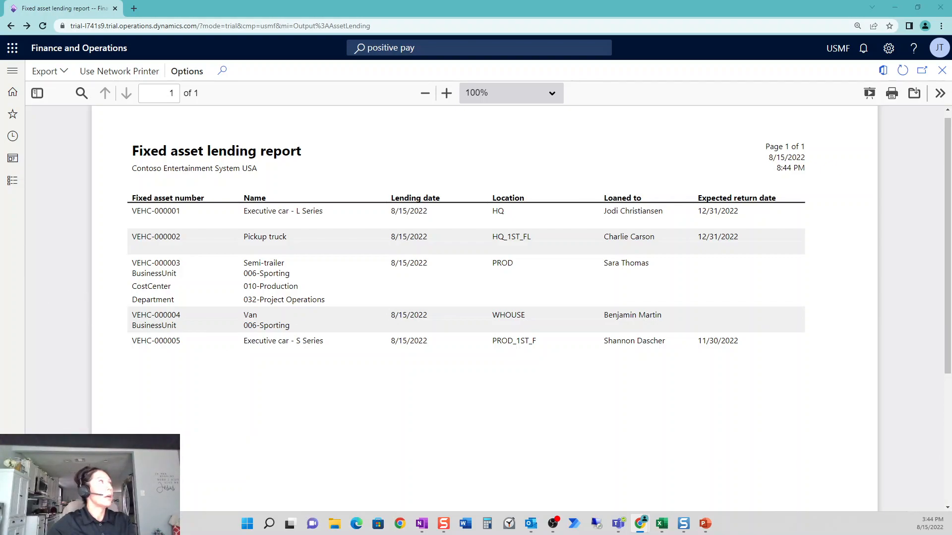
Start a depreciation proposal and set its fixed asset number to VEHC-000004.
left_click(13, 181)
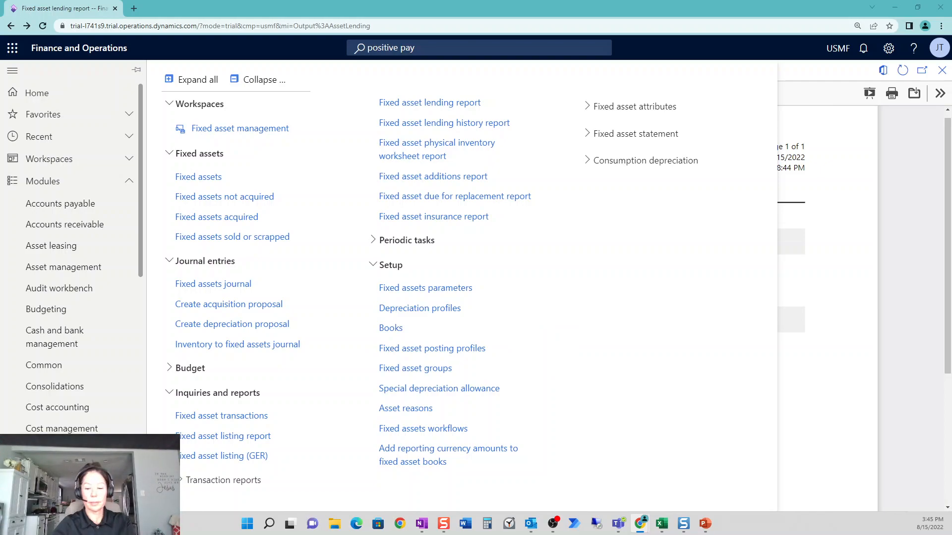
left_click(257, 325)
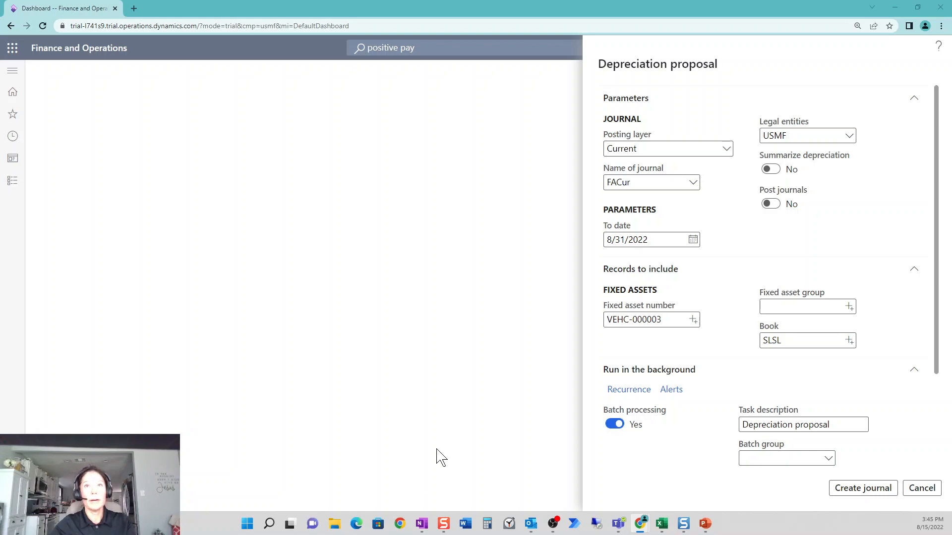
left_click(696, 322)
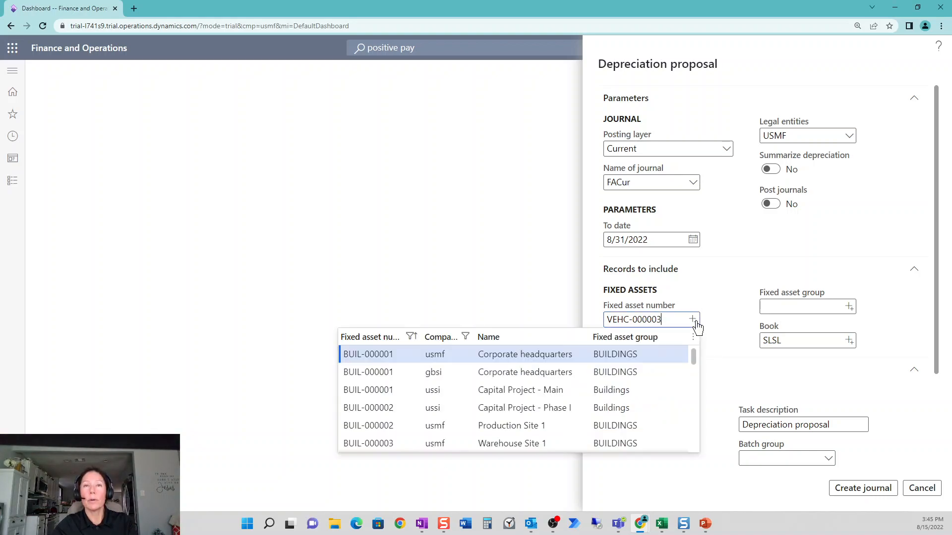
left_click_drag(667, 321, 584, 311)
type("004")
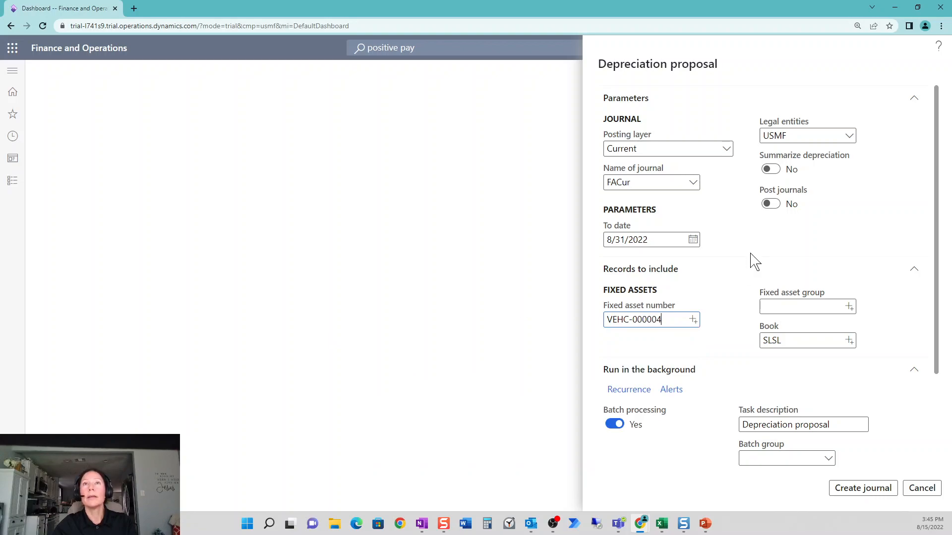
Set the depreciation proposal's To date to 1/31/2017 and create the journal.
left_click(692, 239)
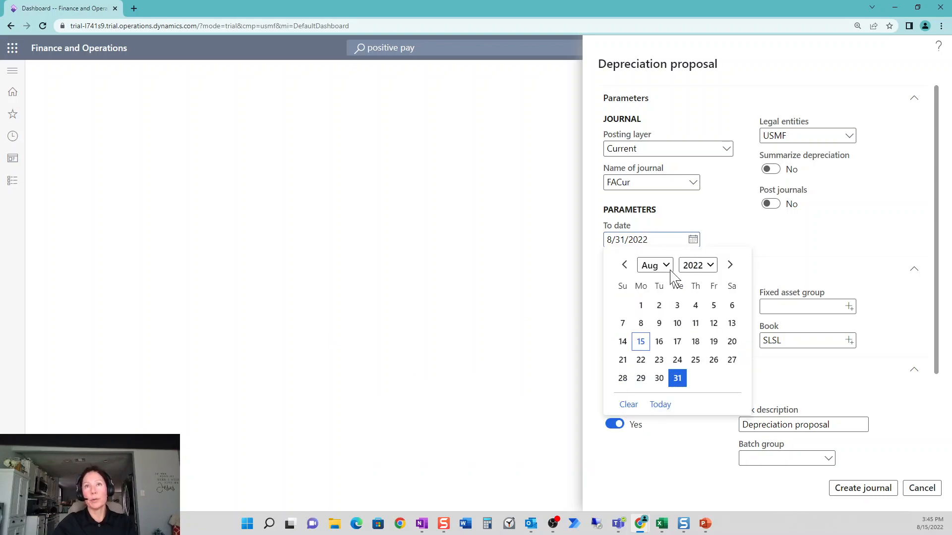
left_click_drag(657, 240, 492, 224)
type("1/31/2017")
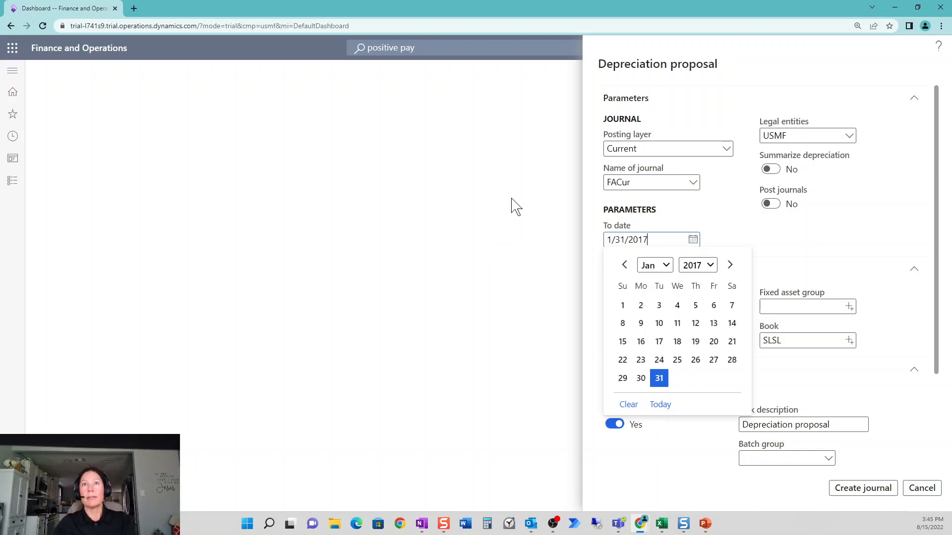
left_click(660, 381)
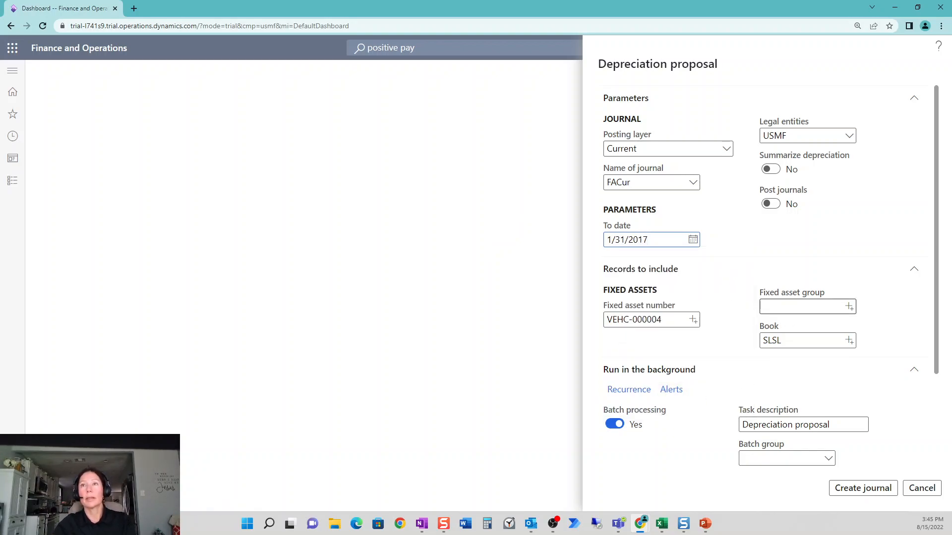
scroll(826, 337, "down", 1)
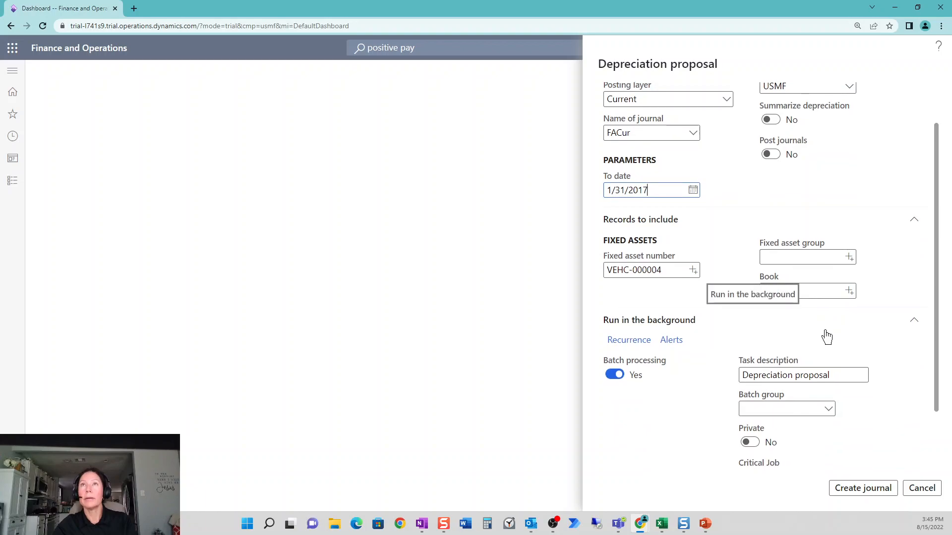
scroll(826, 337, "up", 1)
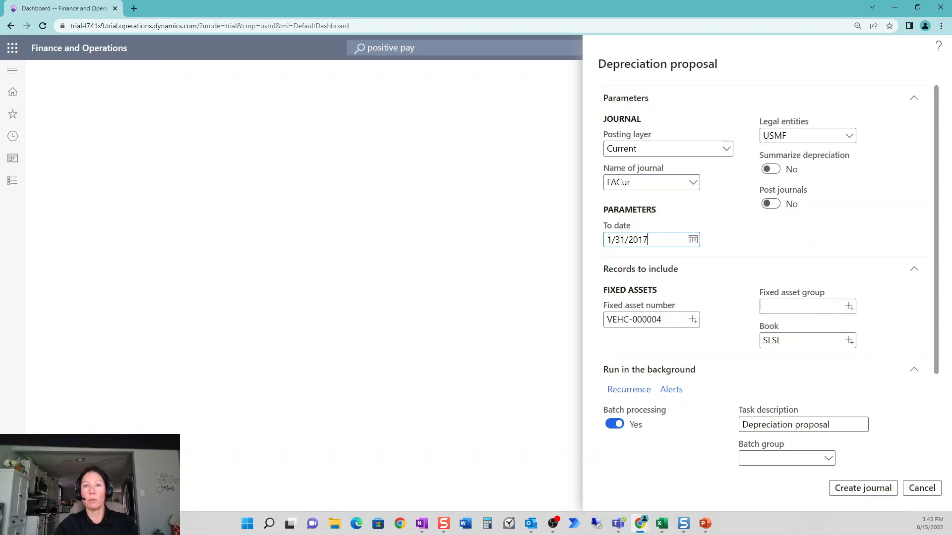
left_click(853, 488)
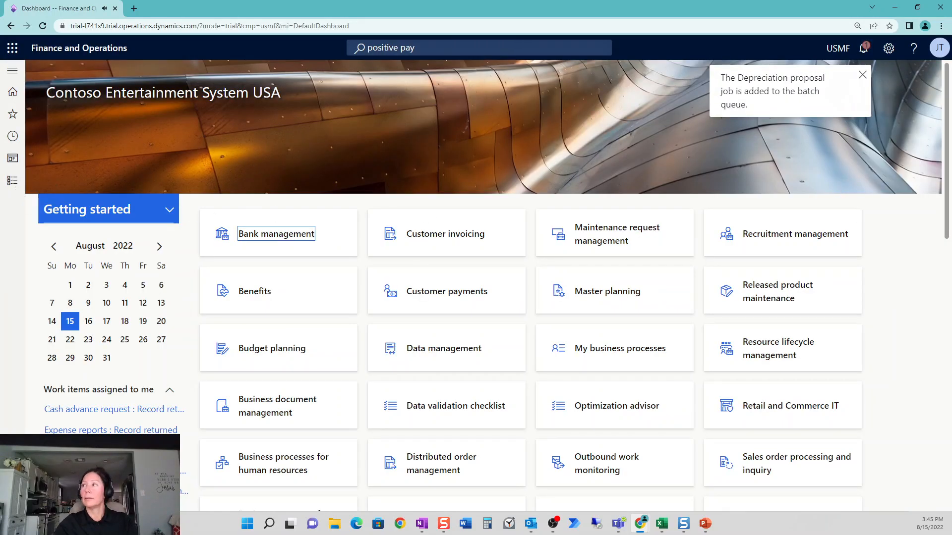
Open the lines of the unposted fixed asset depreciation journal and view the financial dimensions of the Van's depreciation line.
left_click(164, 210)
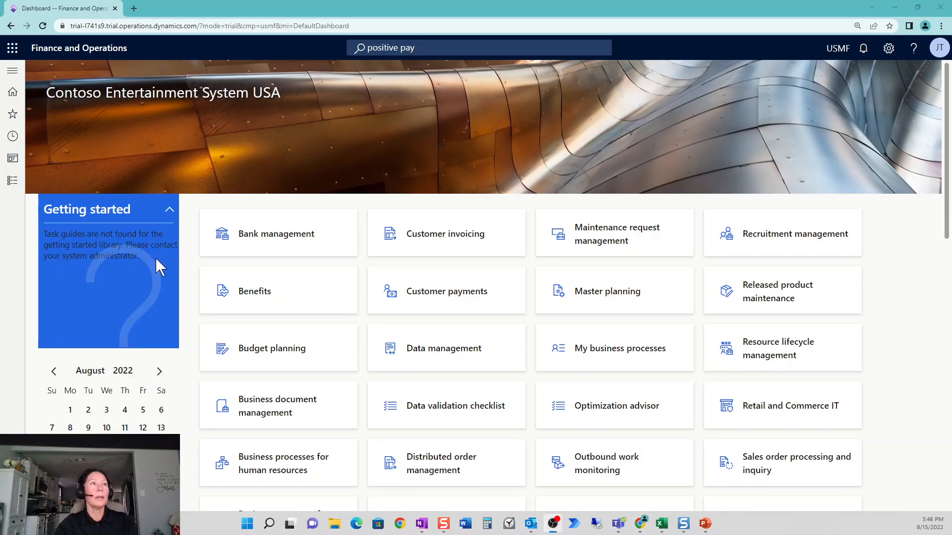
left_click(15, 183)
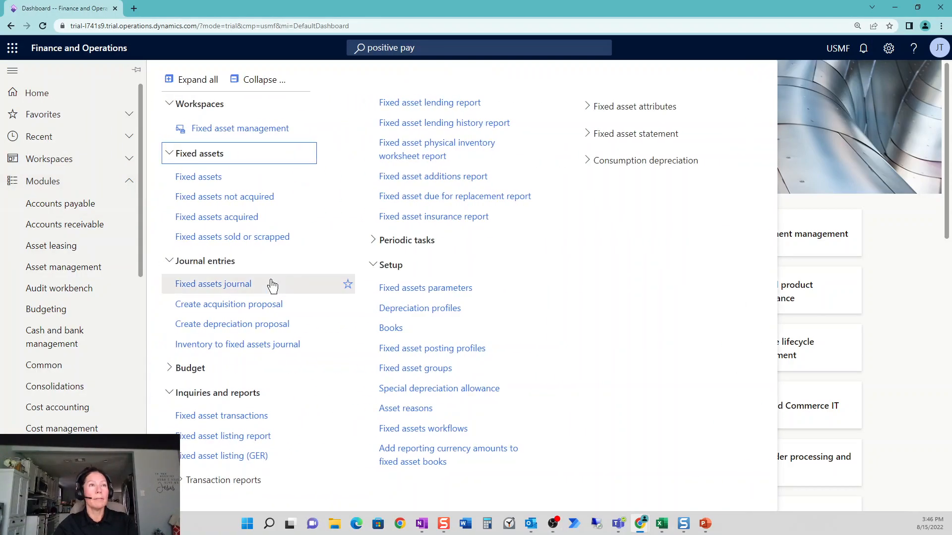
left_click(237, 287)
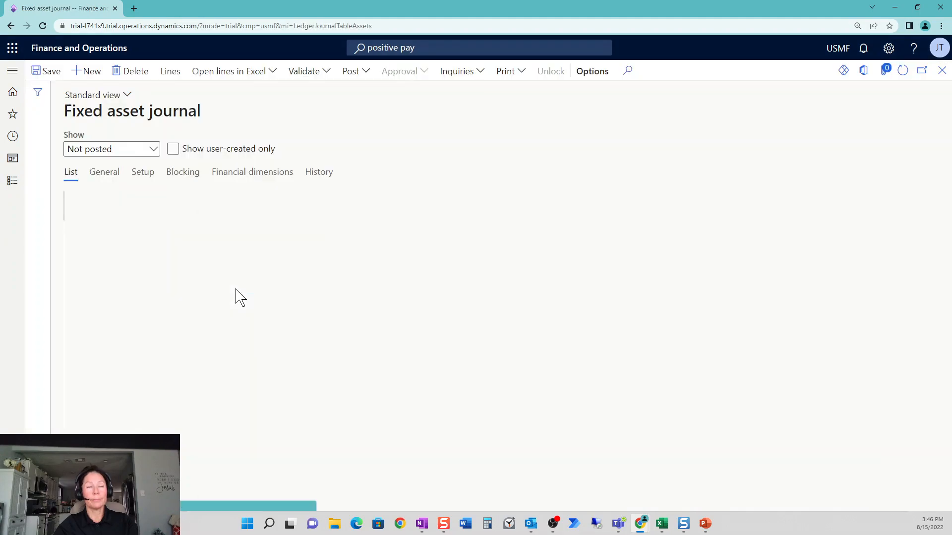
left_click(169, 72)
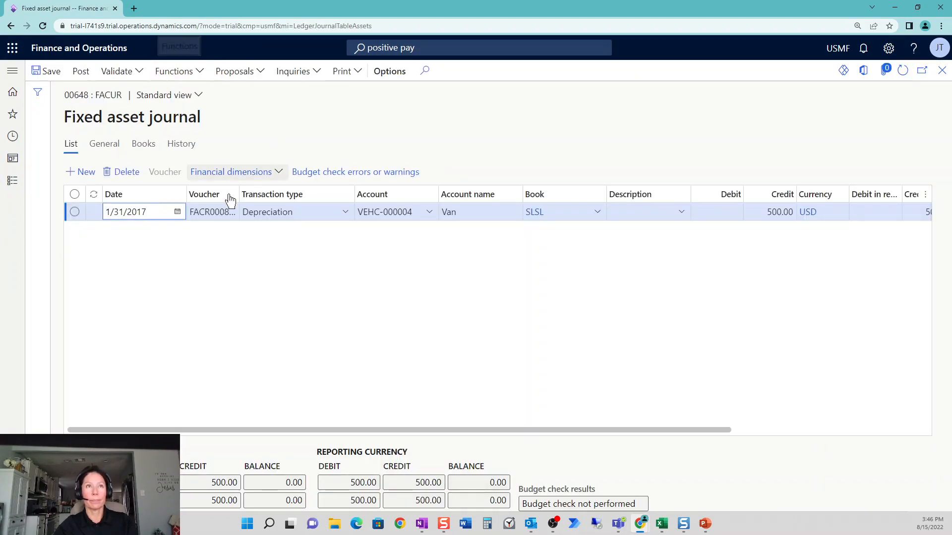
left_click(280, 172)
left_click(266, 193)
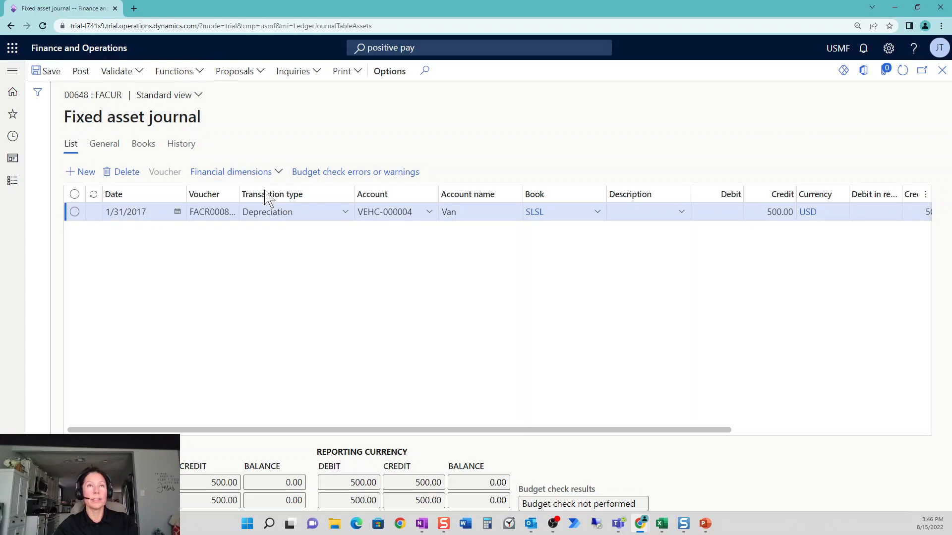